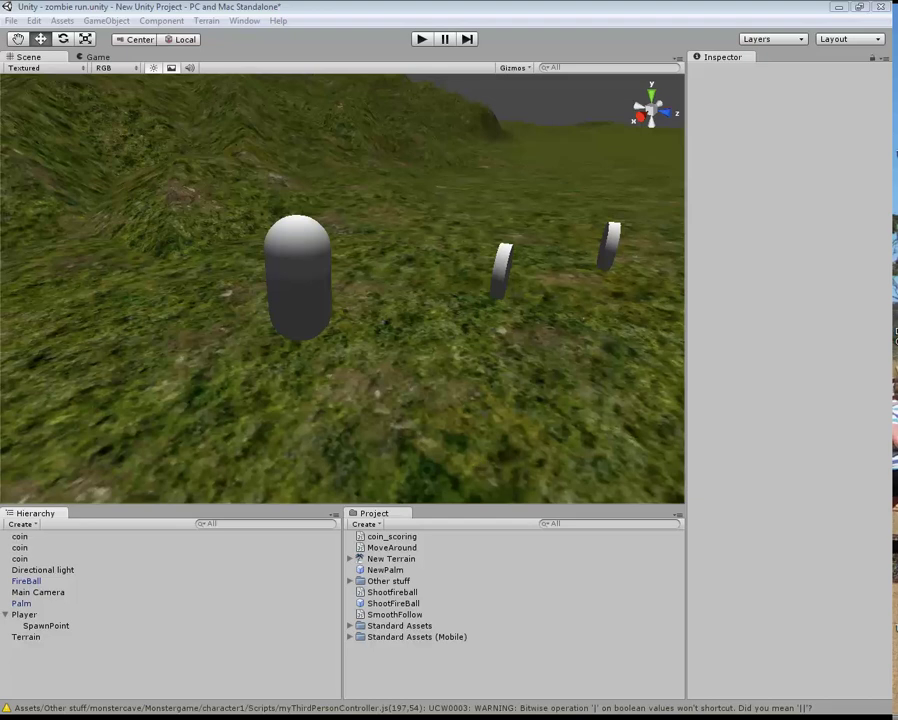
- Switch to the class web page, look over the Resources list of downloadable Unity scripts, and return to Unity
left_click_drag(897, 76, 473, 30)
scroll(666, 451, "up", 1)
scroll(670, 460, "up", 1)
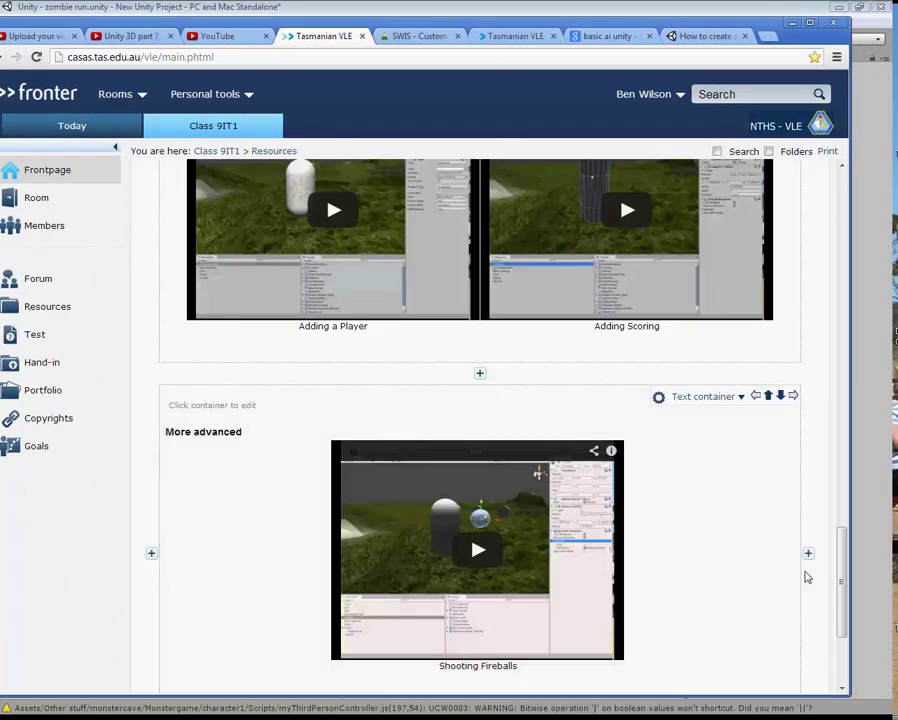
left_click_drag(841, 585, 843, 437)
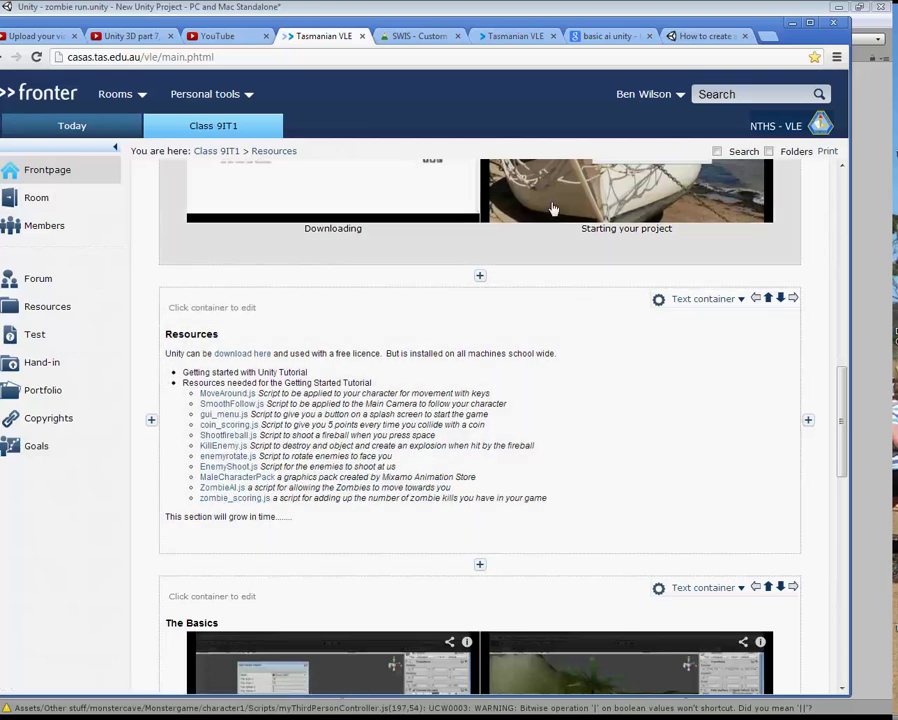
left_click(581, 12)
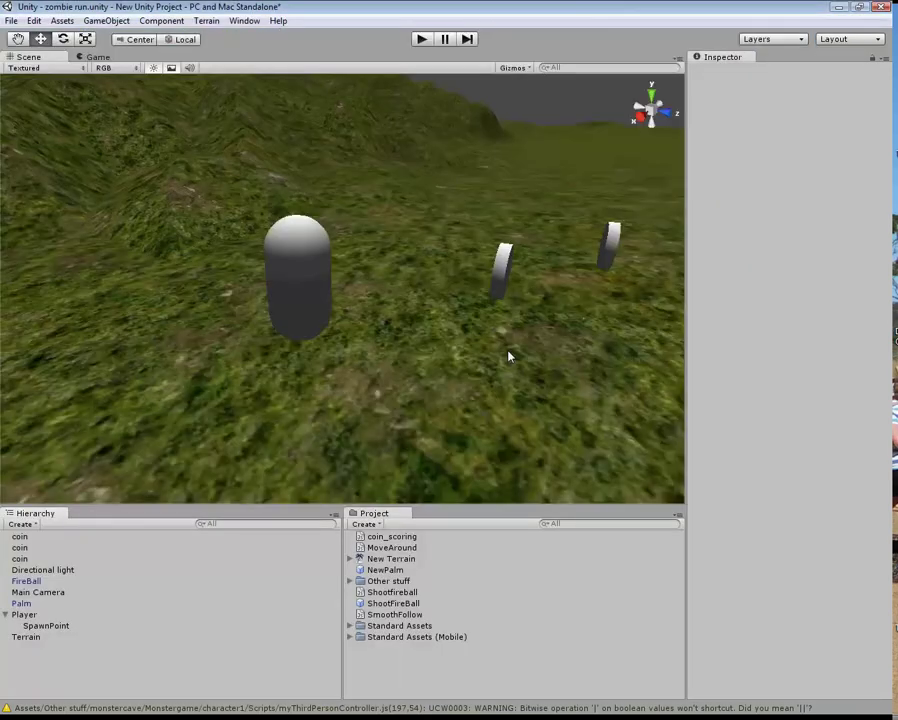
- Create a cube in the scene on the open ground near the player and coins
left_click(297, 305)
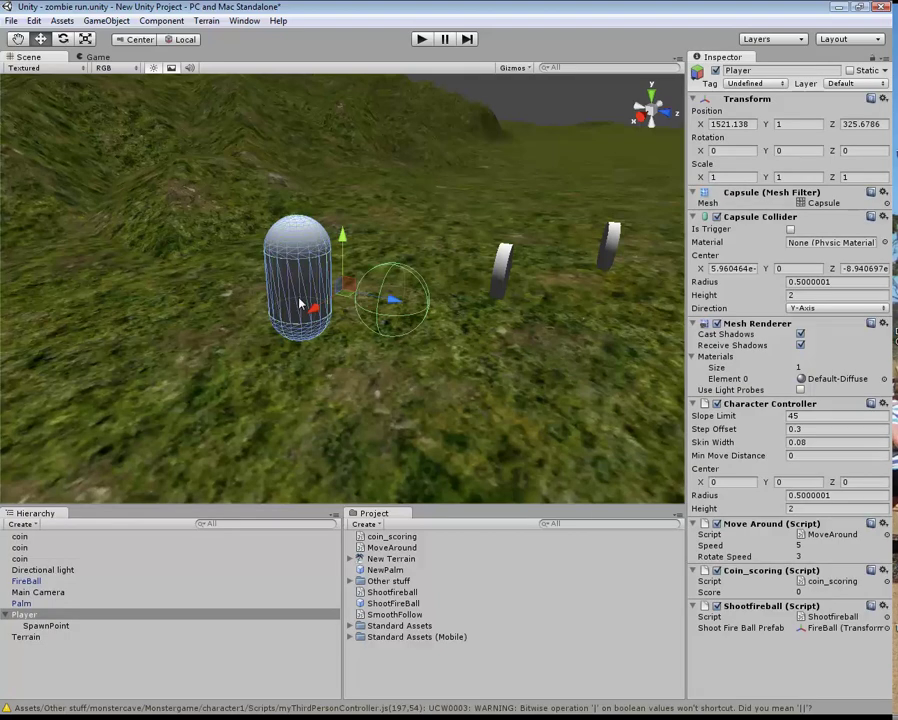
scroll(475, 395, "down", 1)
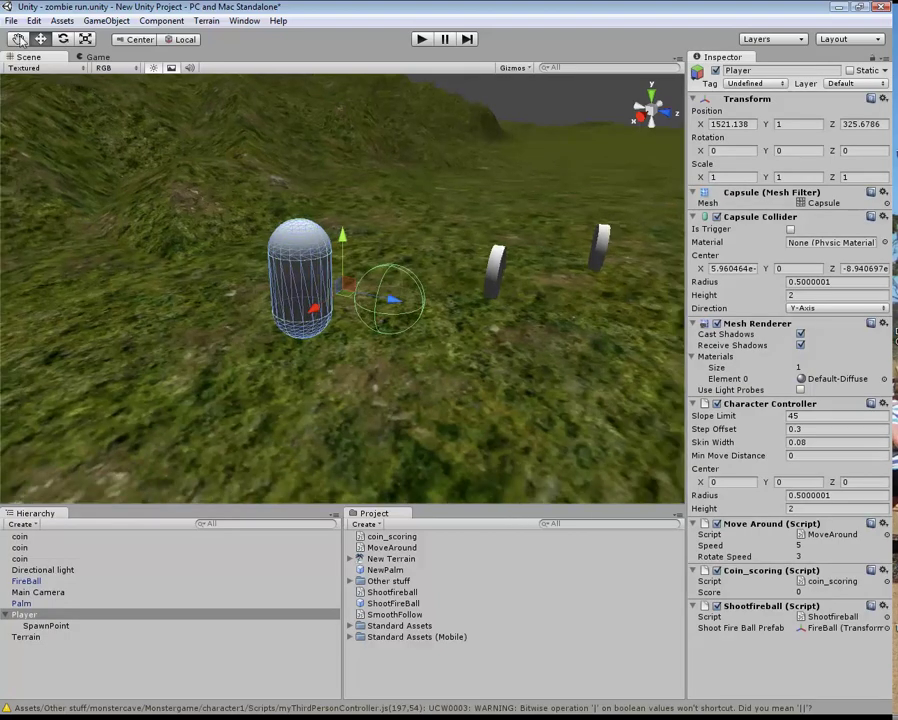
key("q")
left_click_drag(573, 388, 410, 253)
scroll(410, 253, "down", 5)
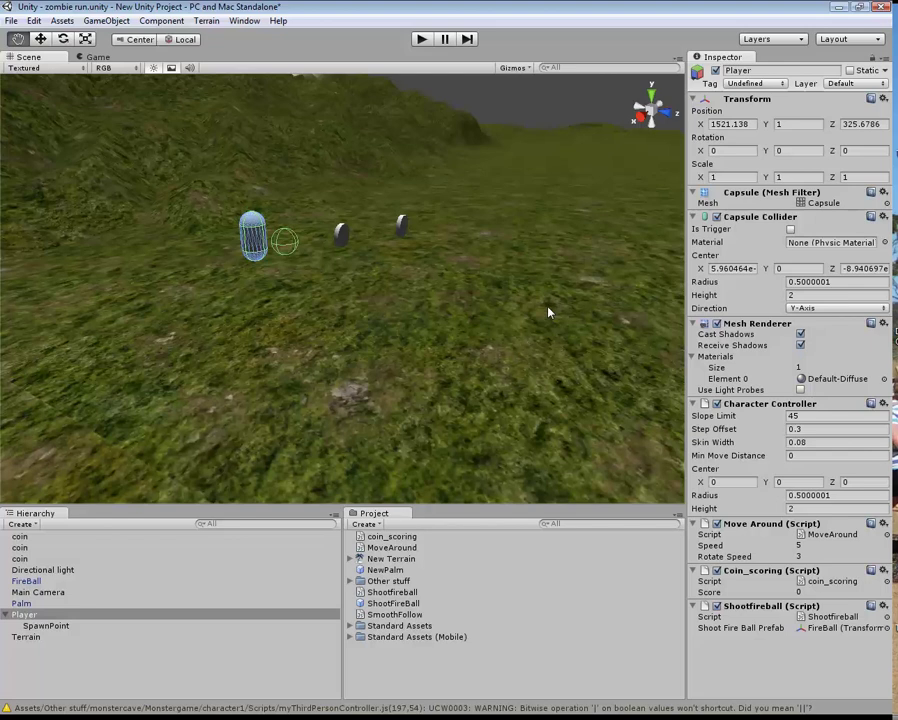
left_click(106, 20)
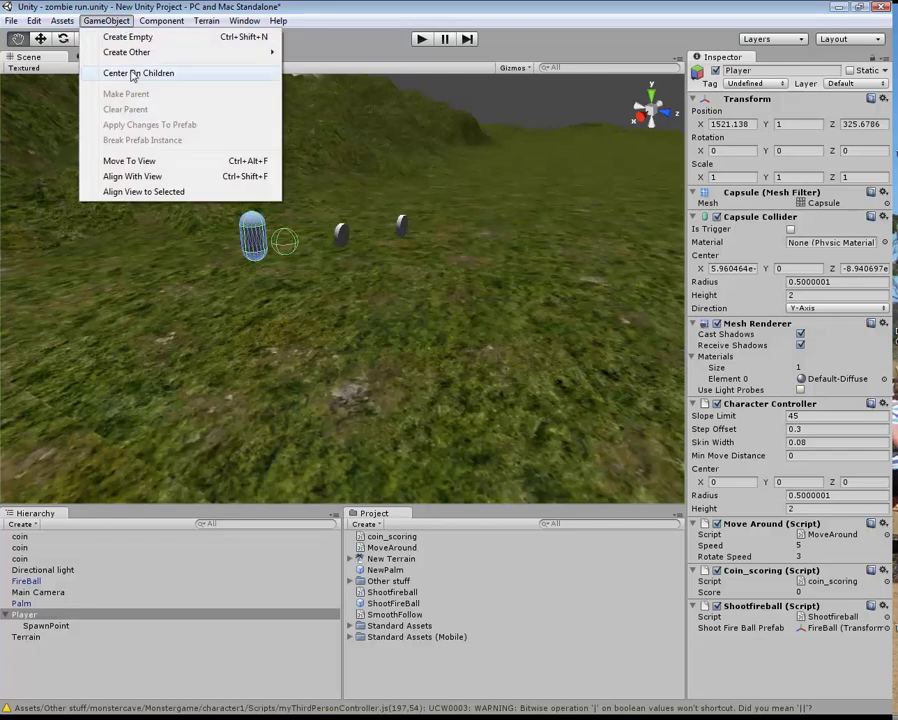
mouse_move(150, 56)
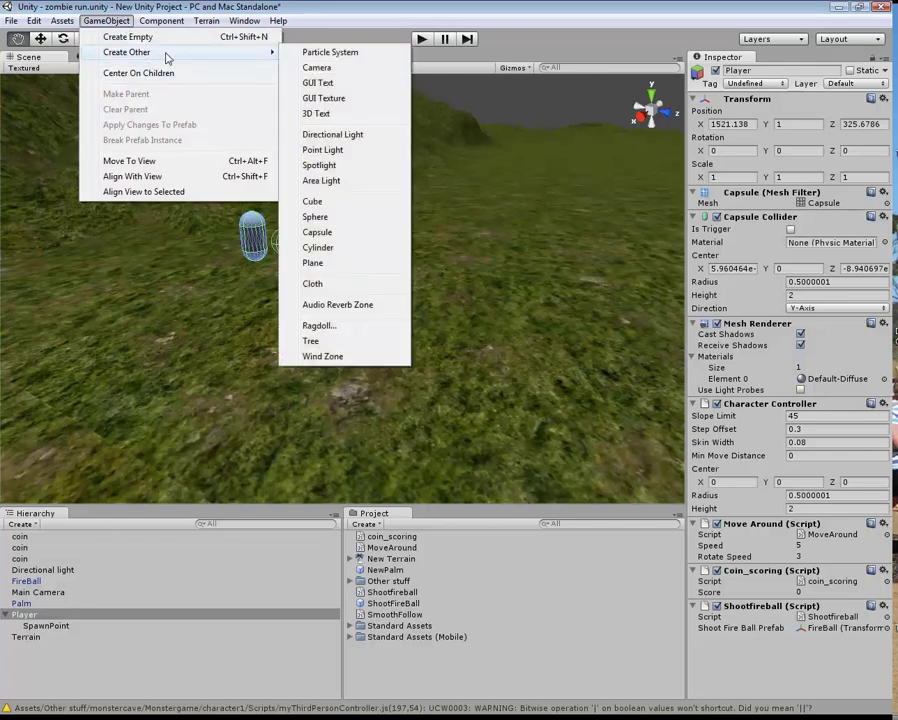
left_click(313, 202)
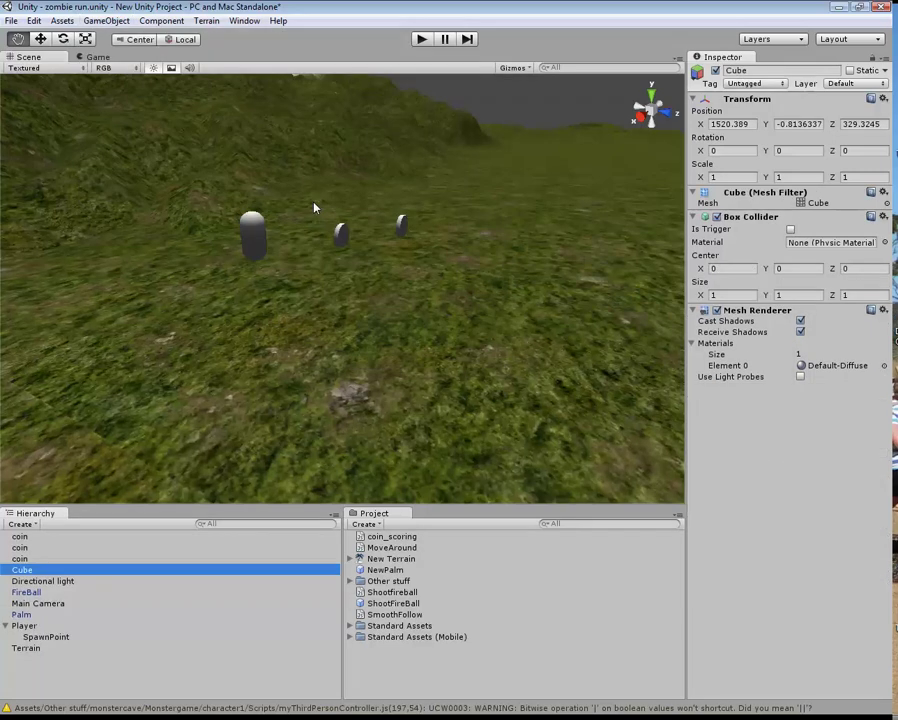
- Move the cube along Z past the coins to about Z 338.7 and set its Y position to 1
left_click(40, 39)
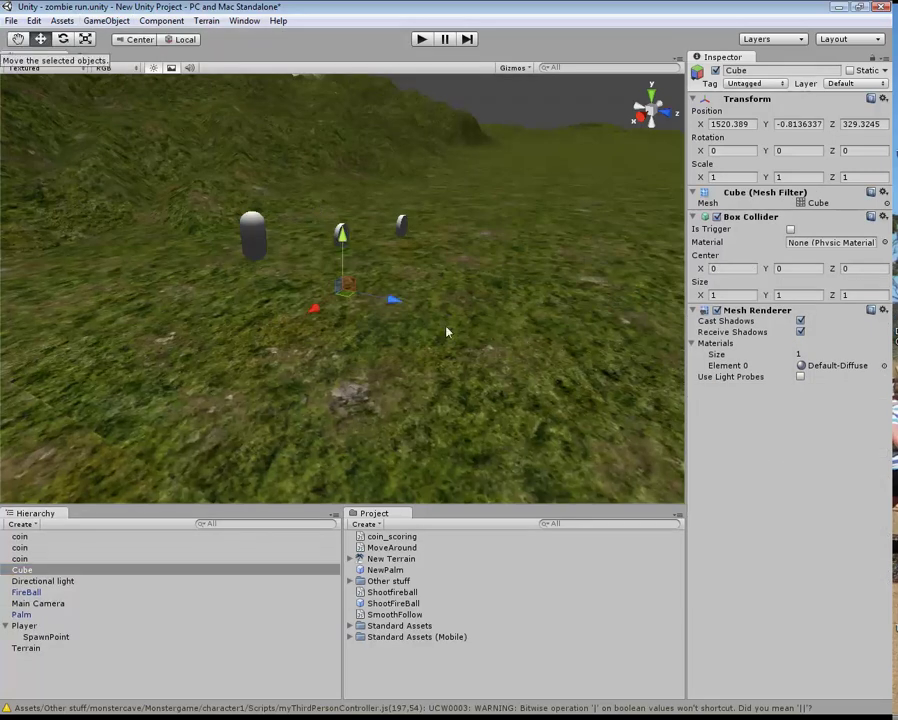
left_click_drag(338, 282, 586, 276)
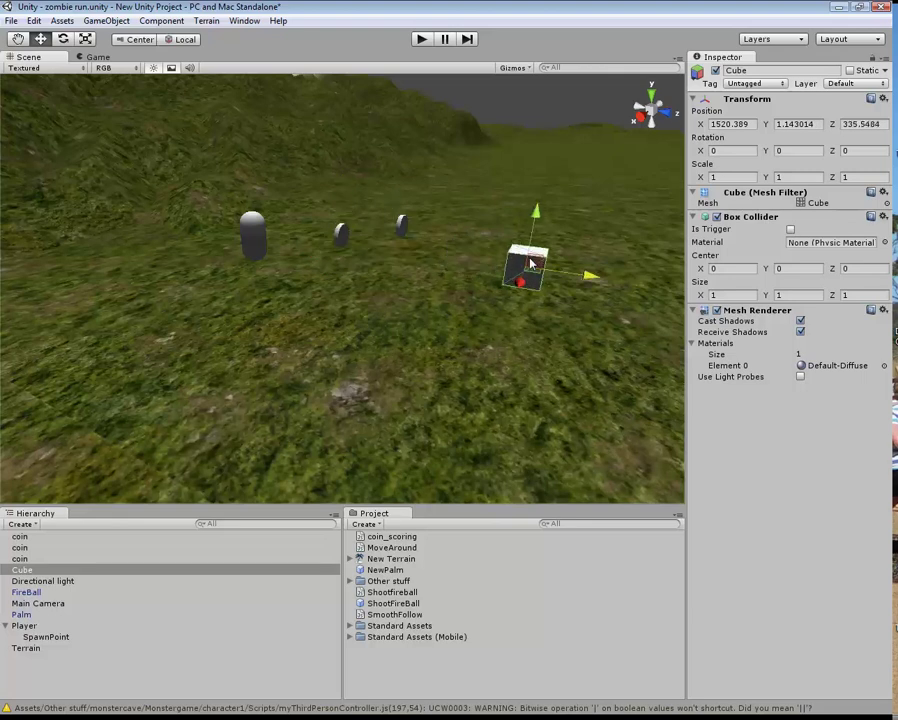
left_click(812, 123)
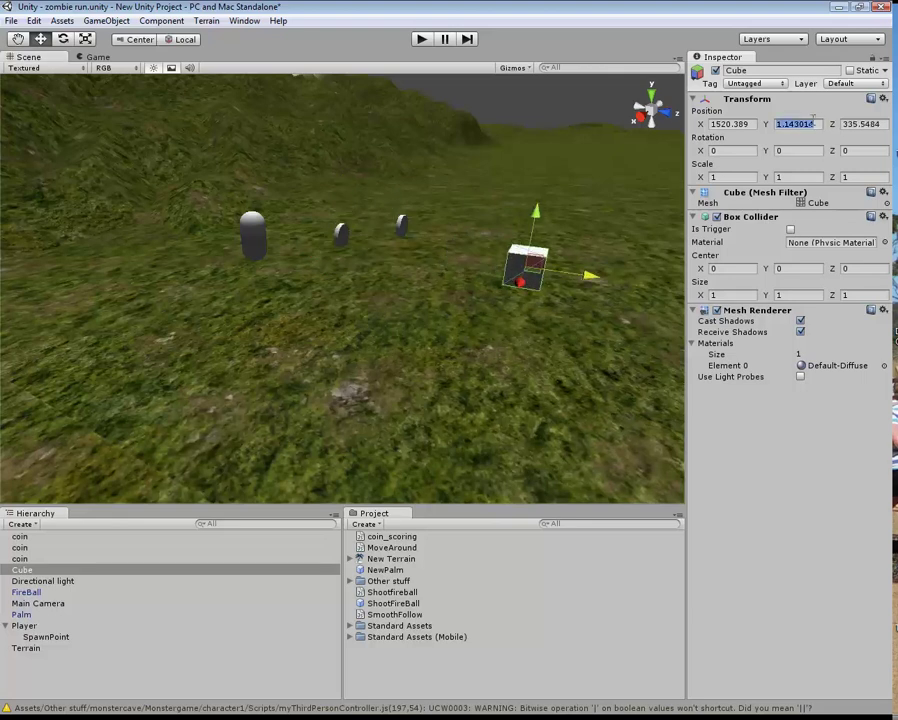
type("1")
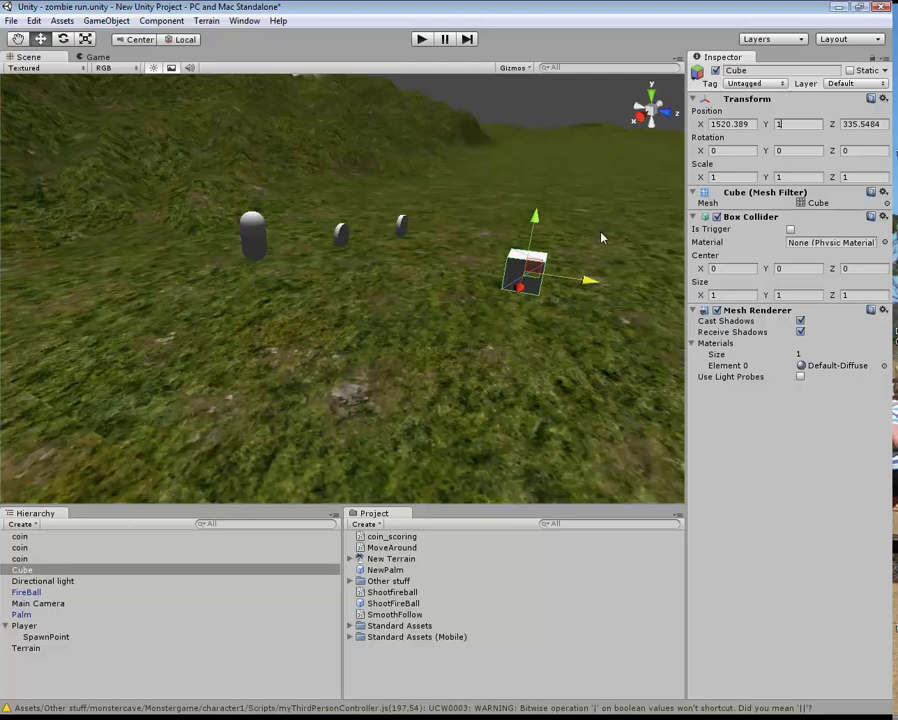
left_click_drag(573, 290, 692, 290)
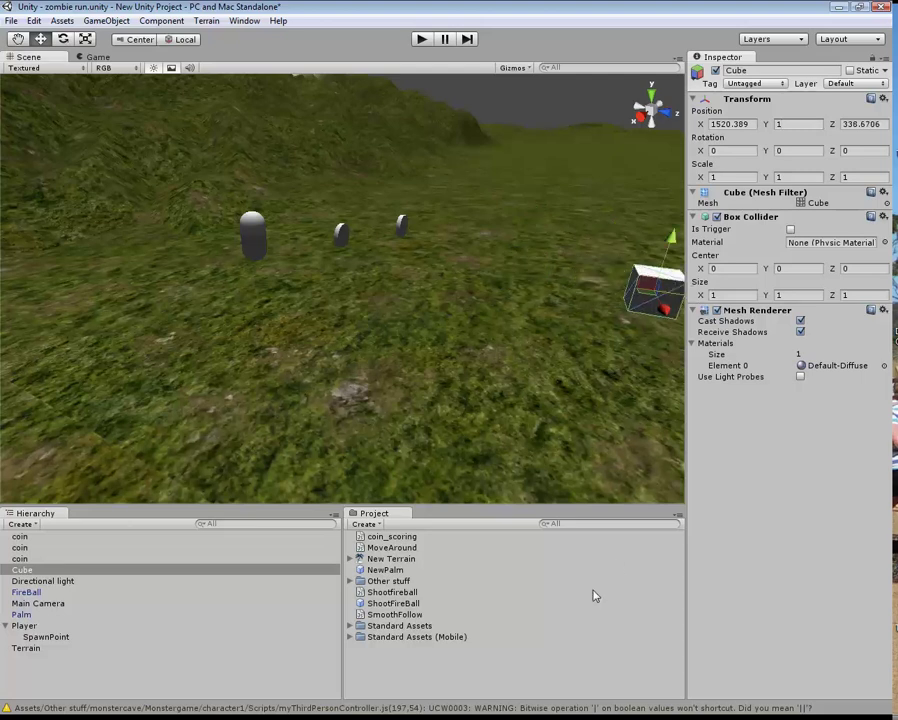
- Add a new tag named "zombie" as Element 1 in the tag list, starting from the cube's tag options
left_click(413, 672)
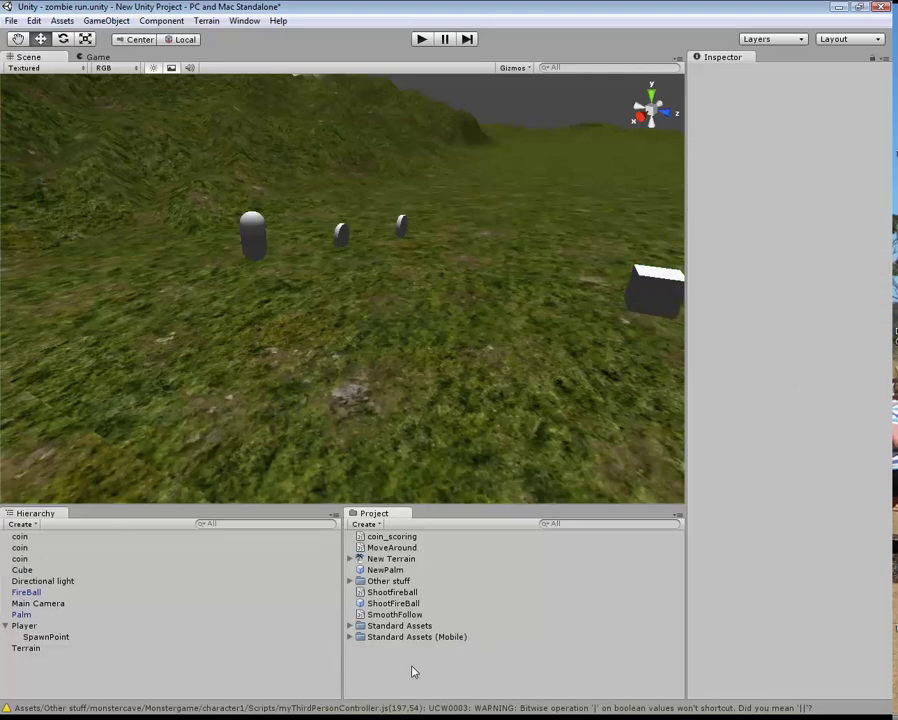
left_click(646, 297)
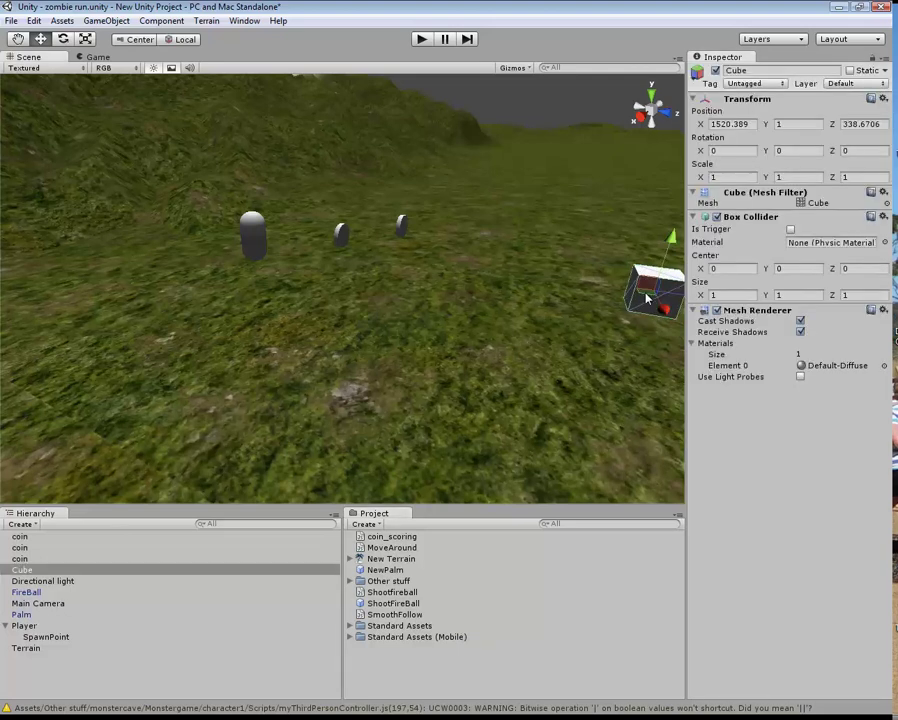
left_click(773, 84)
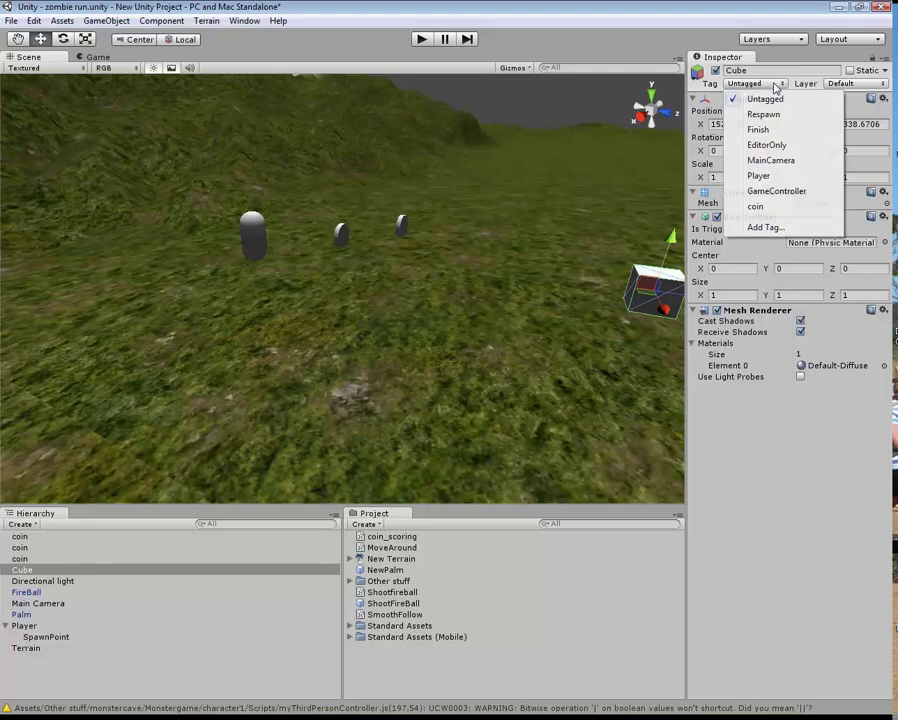
left_click(781, 229)
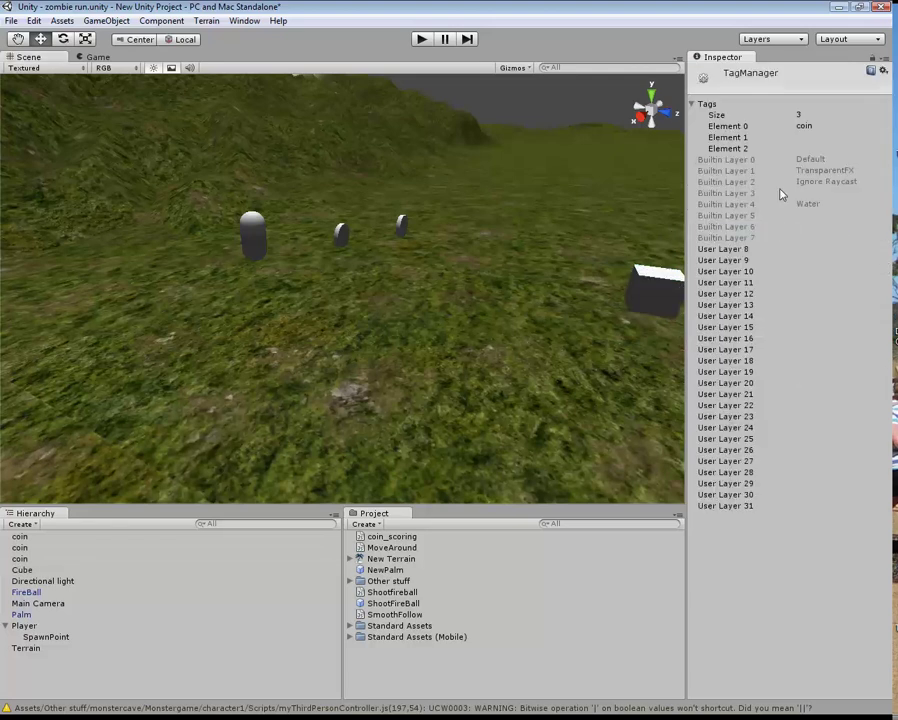
left_click(808, 138)
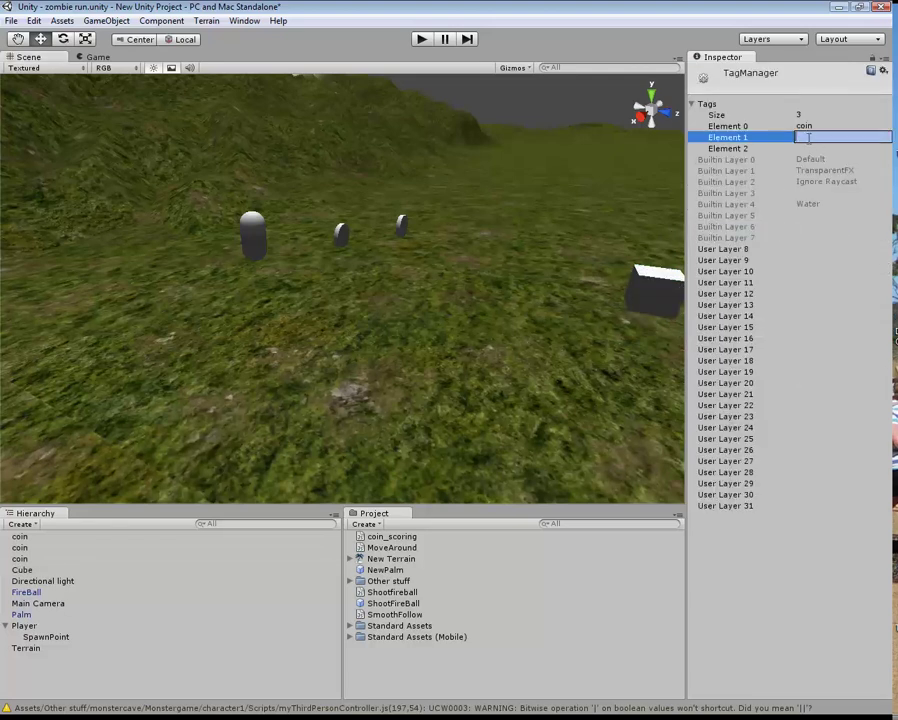
type("zombie")
left_click(798, 606)
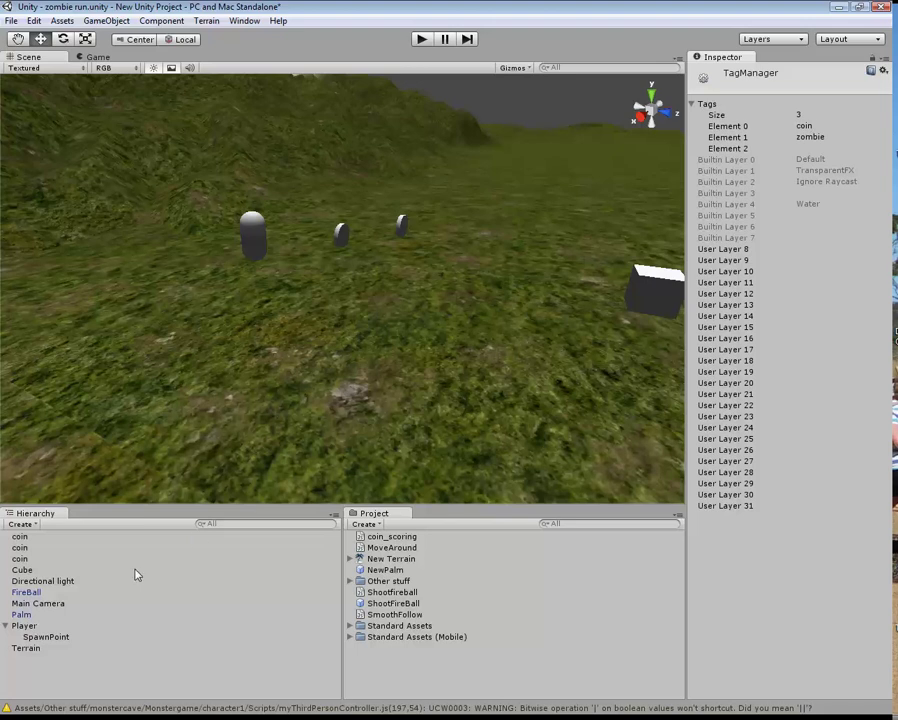
- Assign the zombie tag to the cube
left_click(22, 569)
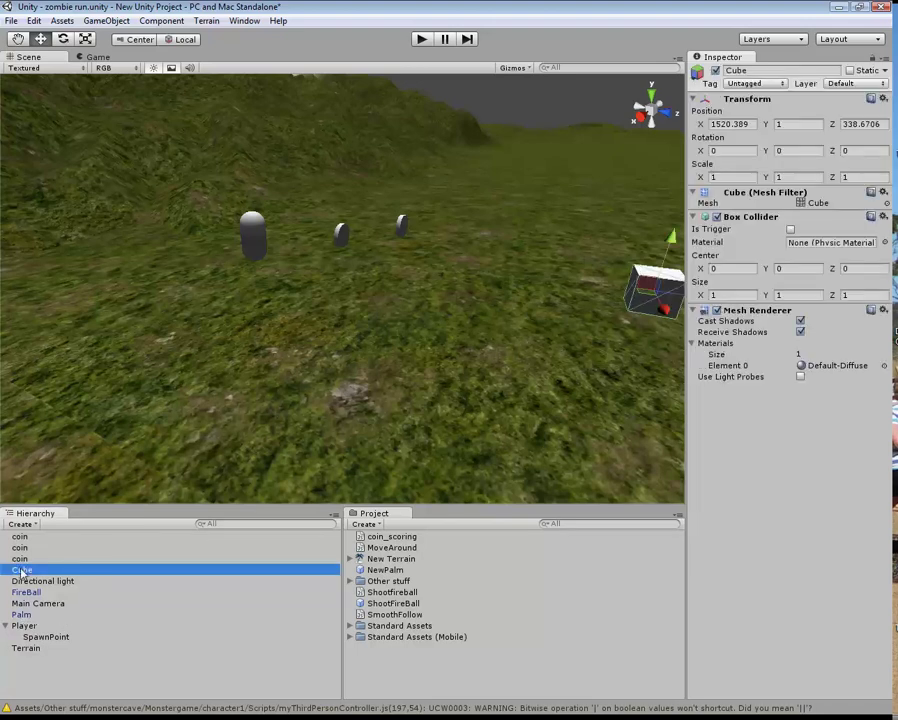
left_click(776, 84)
left_click(776, 226)
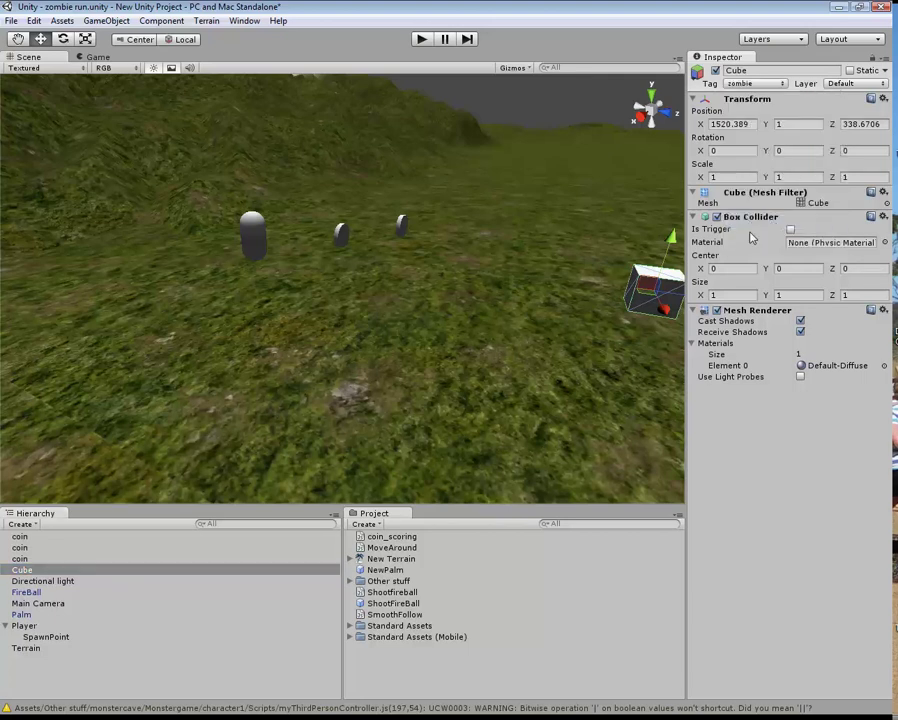
- Rename the Cube object as "zombie"
right_click(28, 573)
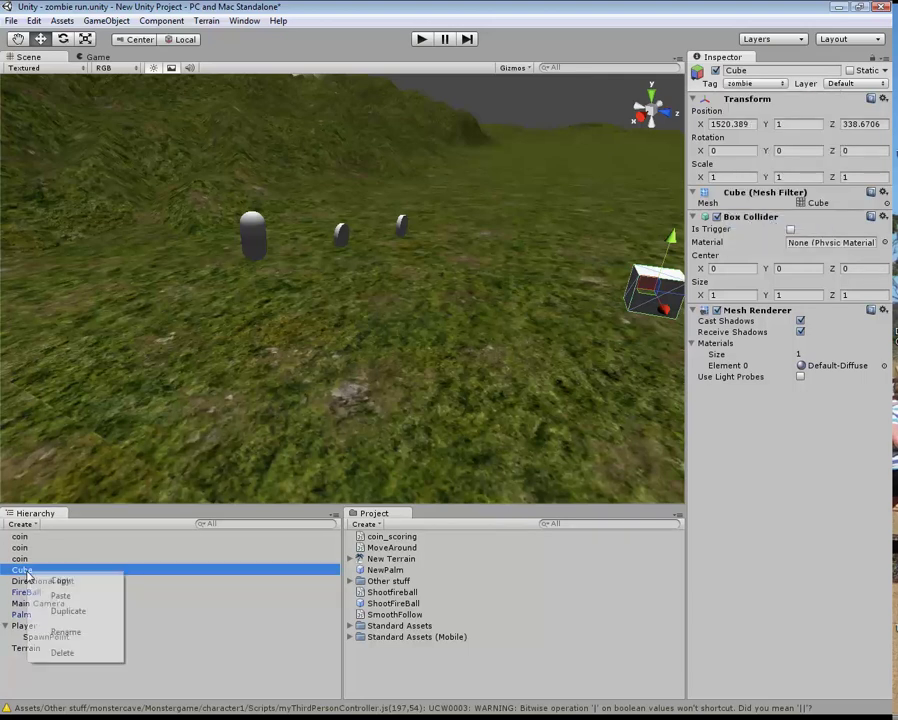
left_click(75, 636)
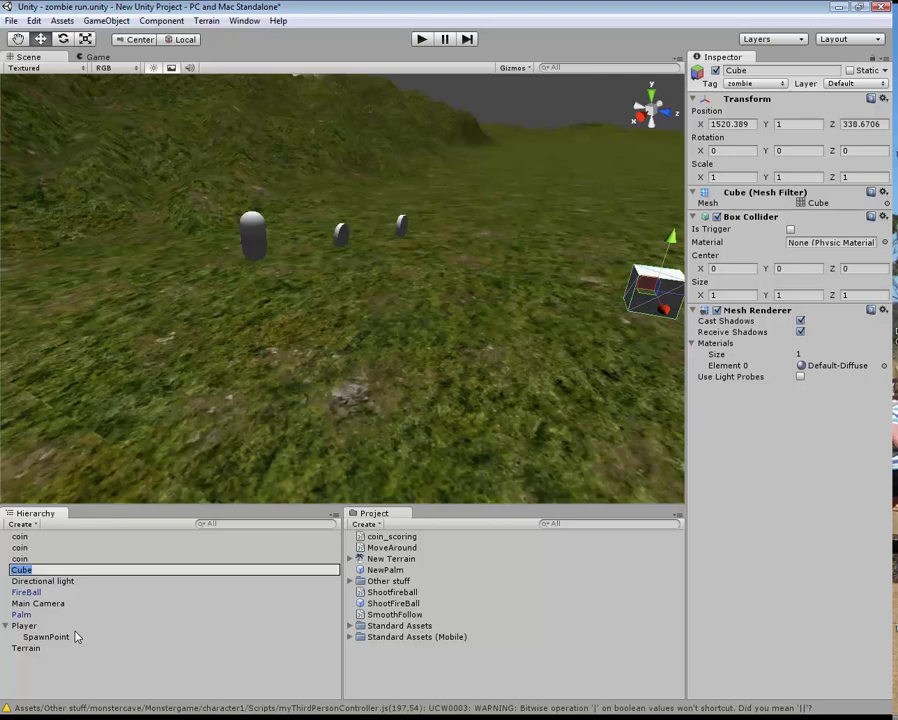
type("zombi")
key("Return")
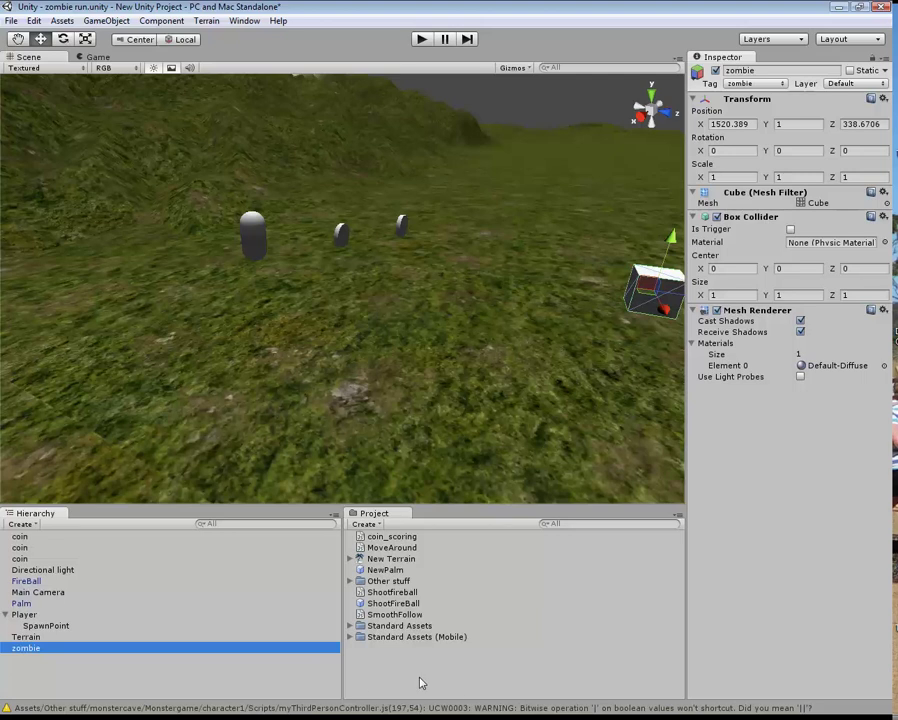
- Import the zombieAI.js script from the Dropbox Unity folder into the project as a new asset
left_click(375, 680)
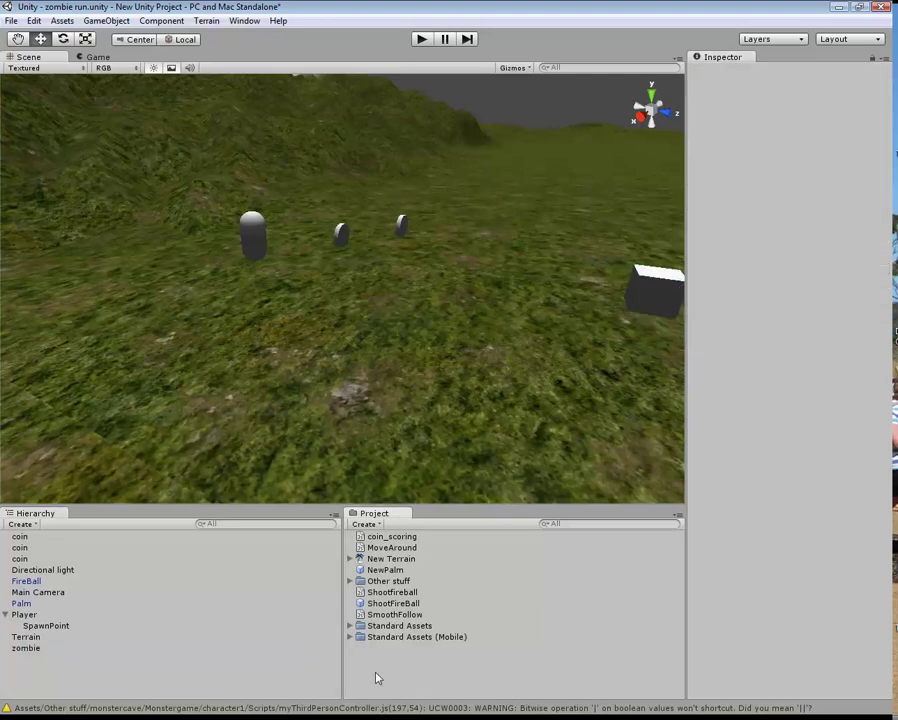
right_click(377, 679)
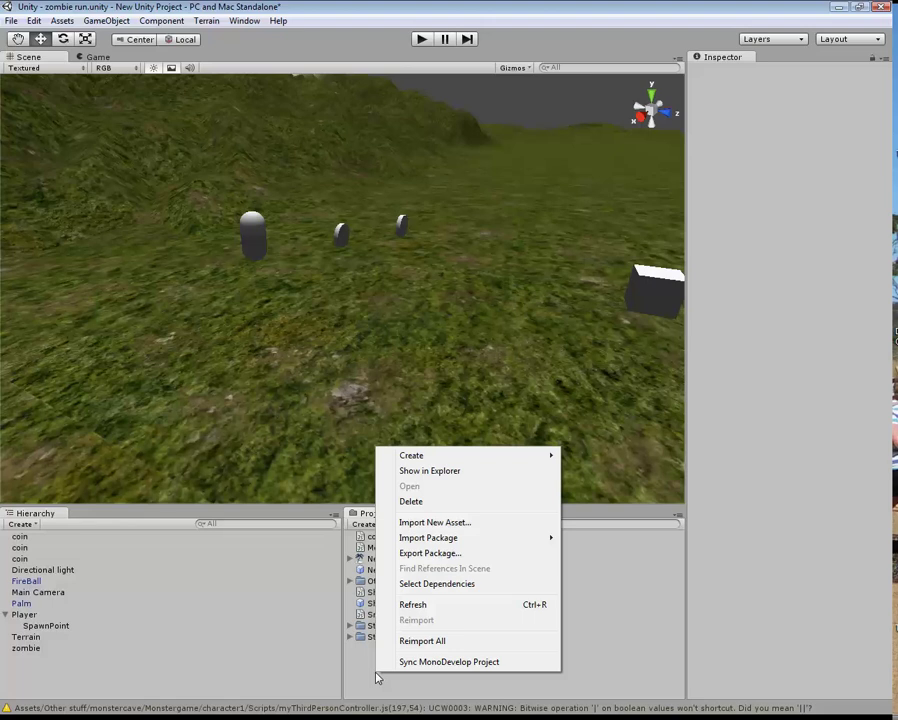
left_click(449, 527)
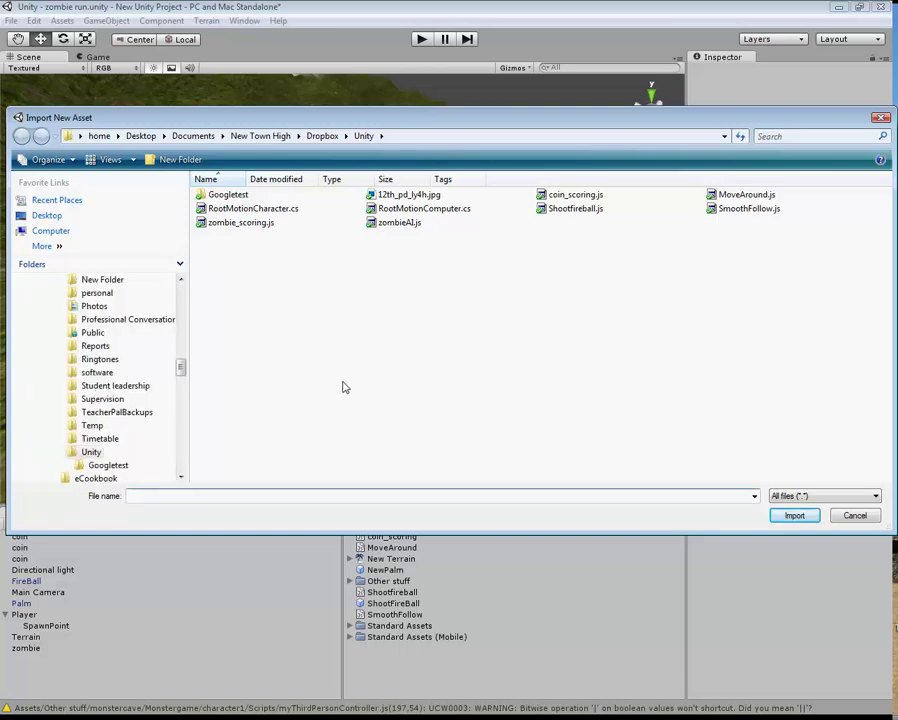
left_click(402, 223)
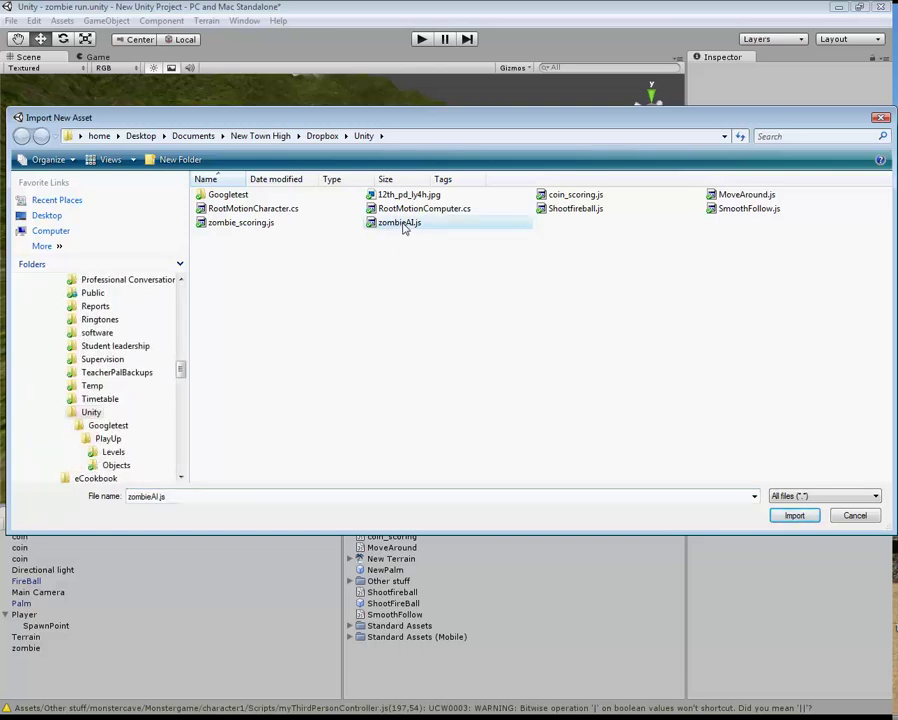
left_click(794, 515)
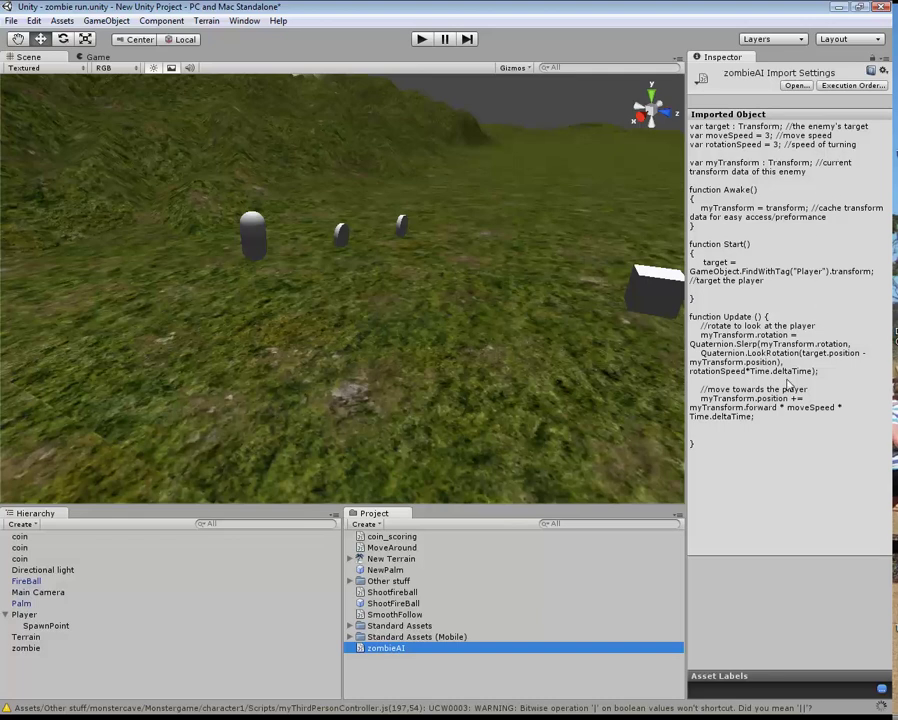
- Attach the zombieAI script to the zombie object and check its Move Speed and Rotation Speed settings
left_click(454, 670)
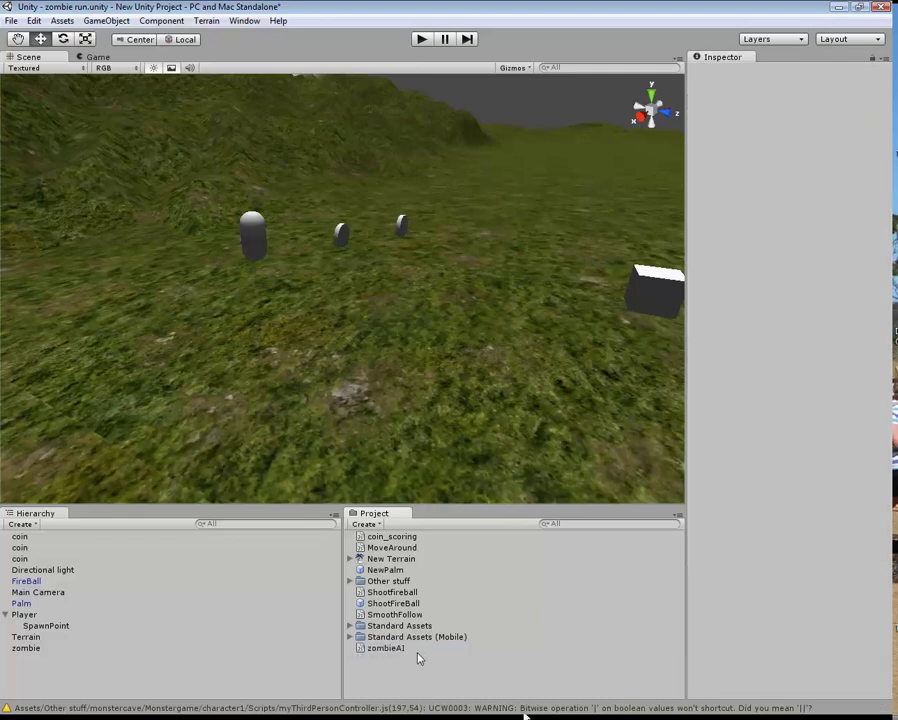
left_click(412, 649)
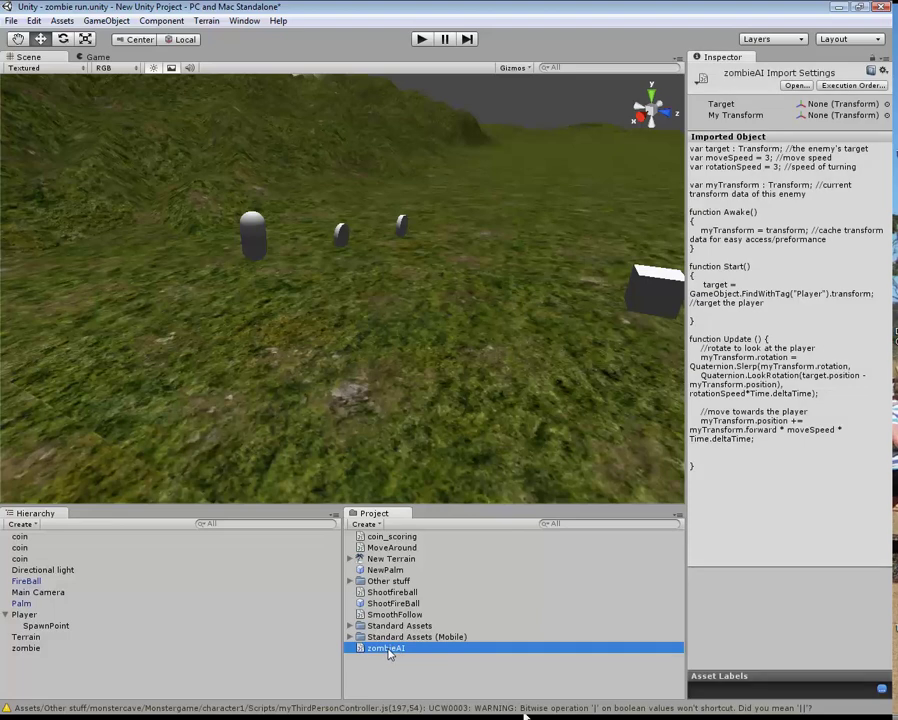
left_click_drag(390, 652, 29, 654)
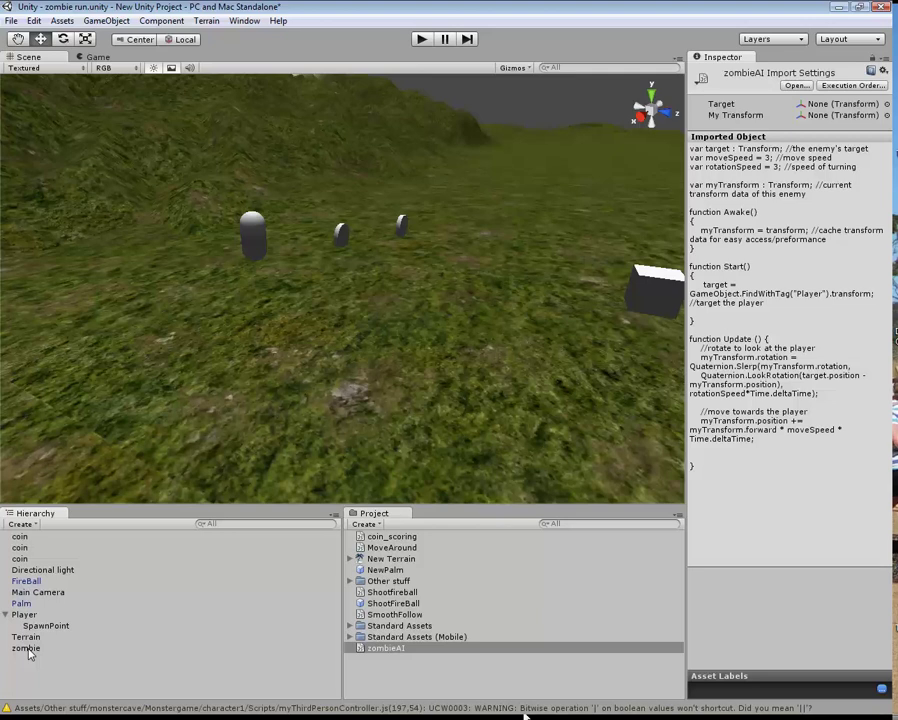
left_click(29, 650)
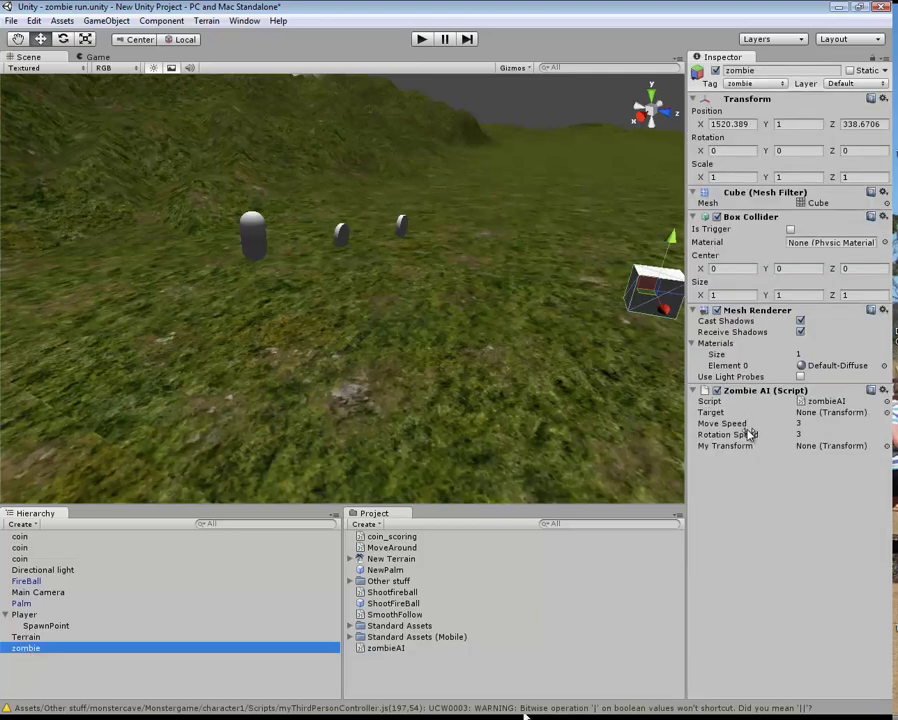
left_click(801, 424)
left_click(806, 434)
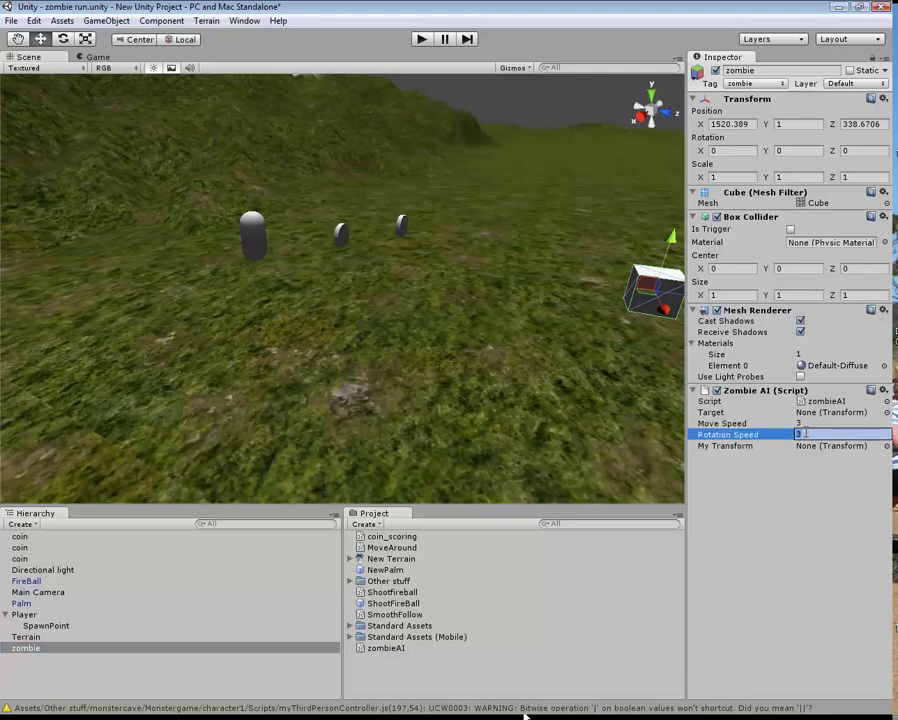
- Set the Target of the zombie's Zombie AI script to the Player transform
key("shift+Tab")
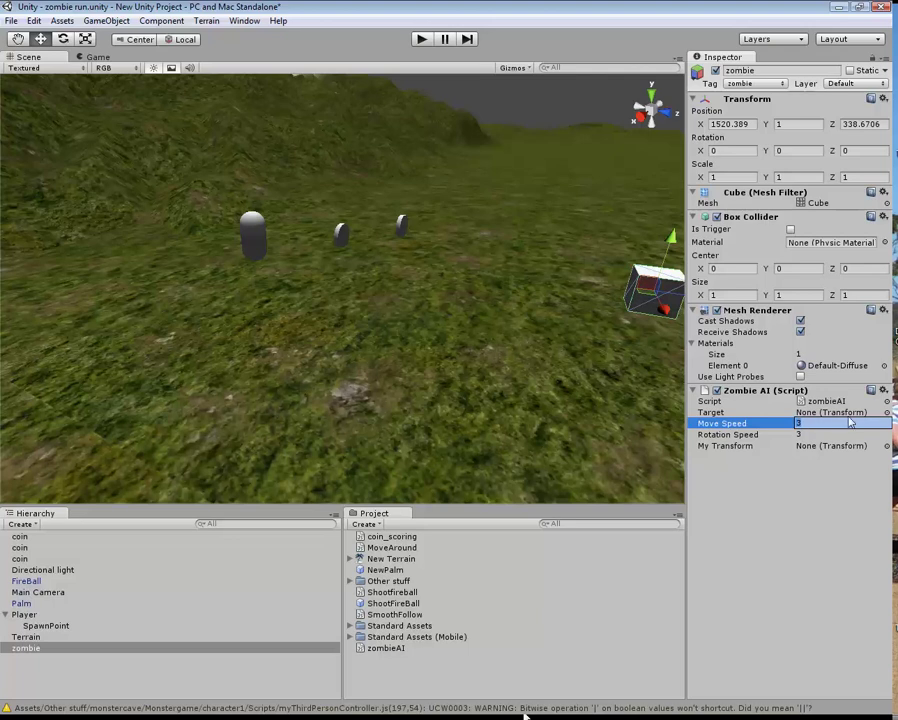
left_click(886, 413)
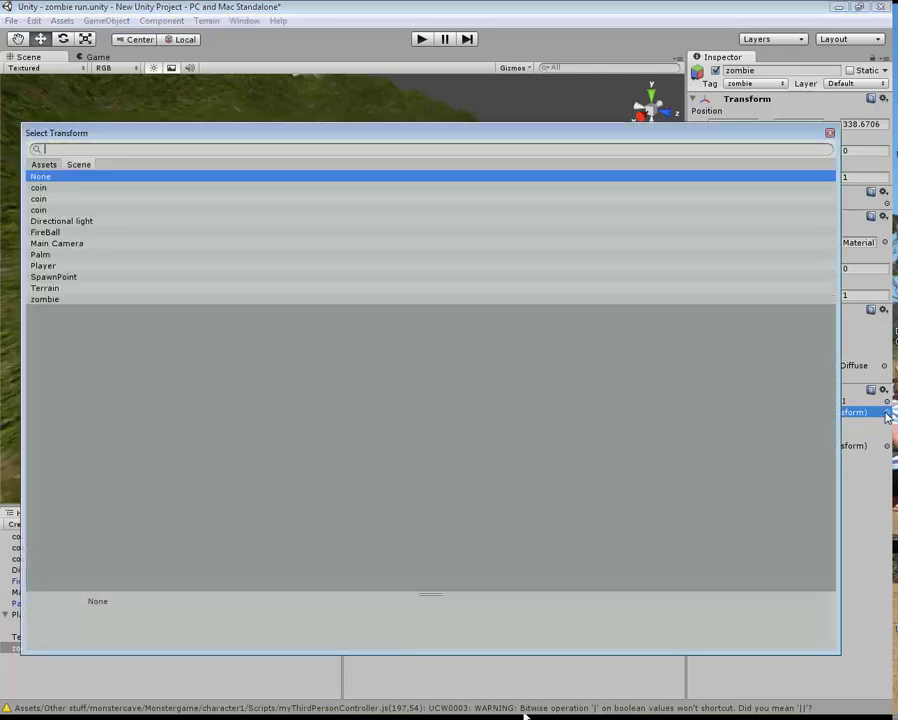
double_click(48, 266)
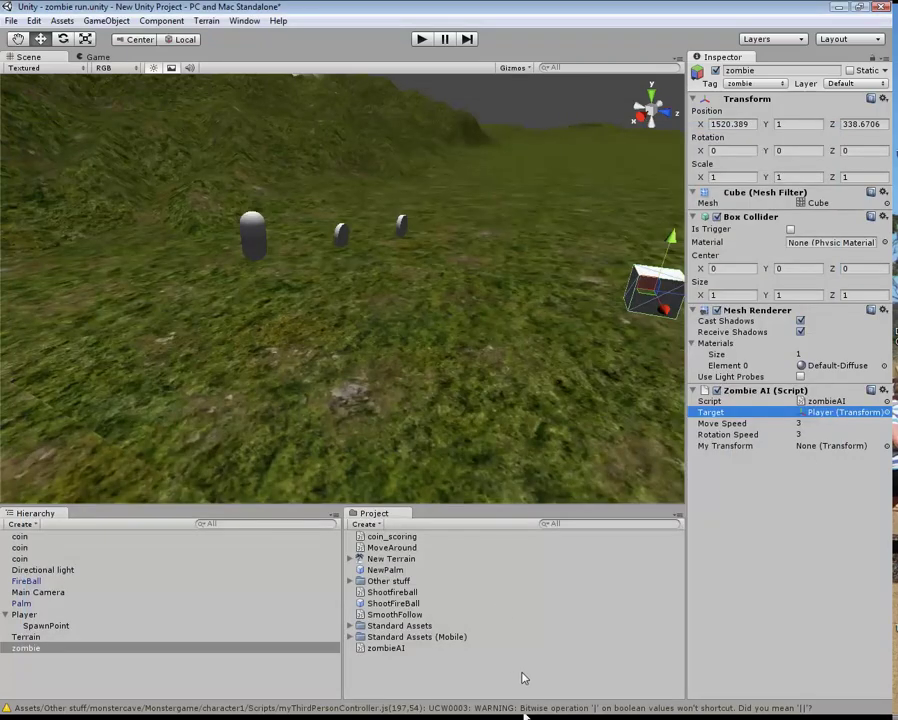
- Assign the Player tag to the Player object
left_click(24, 614)
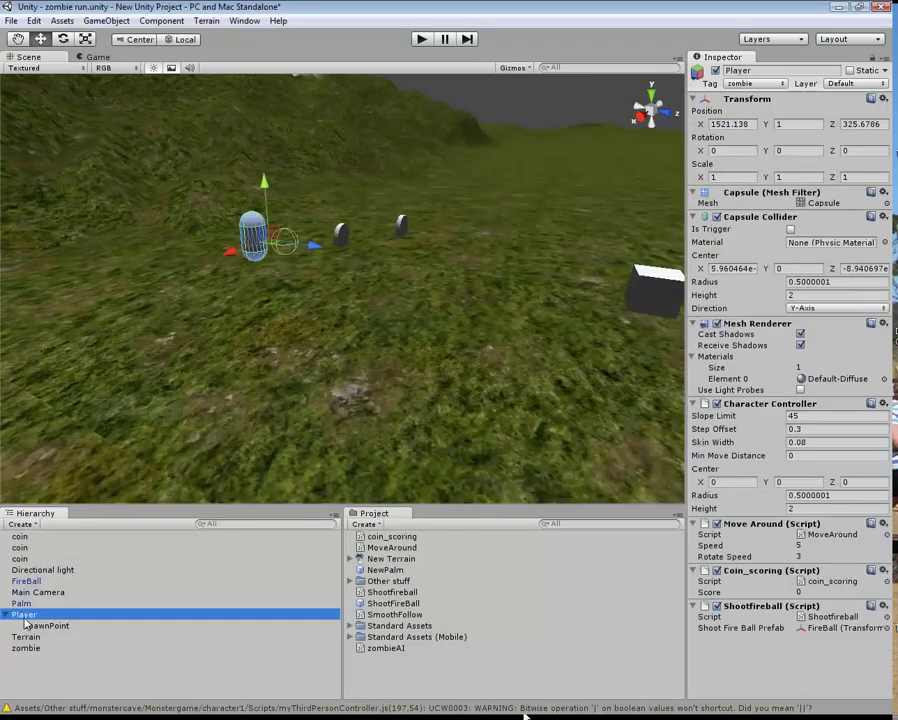
left_click(784, 84)
left_click(758, 175)
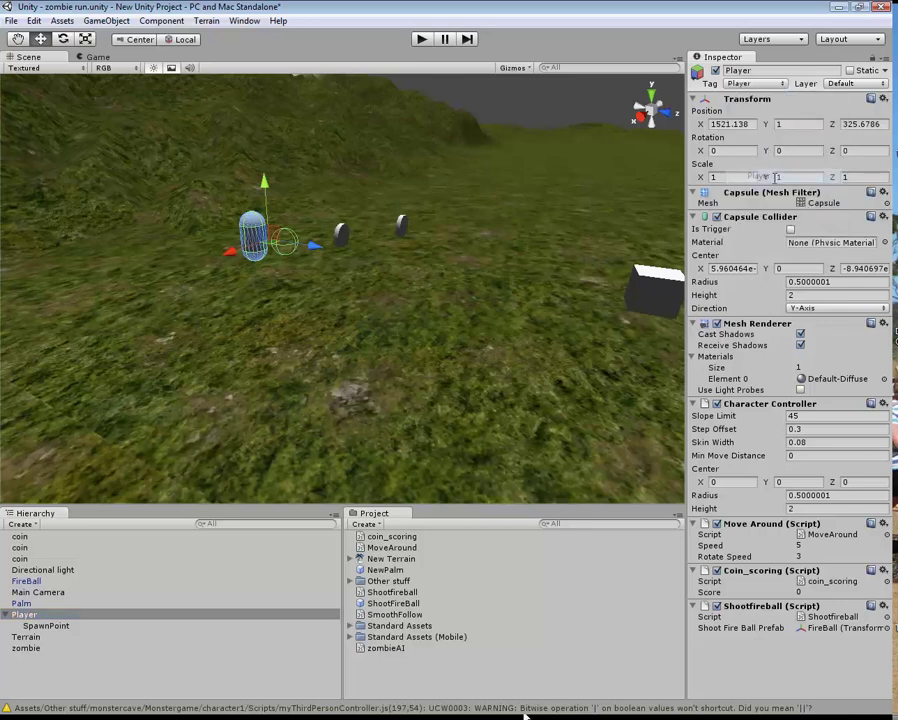
left_click(114, 674)
- Check in the zombieAI script's code how the target is found by the Player tag, and save the scene
left_click(24, 648)
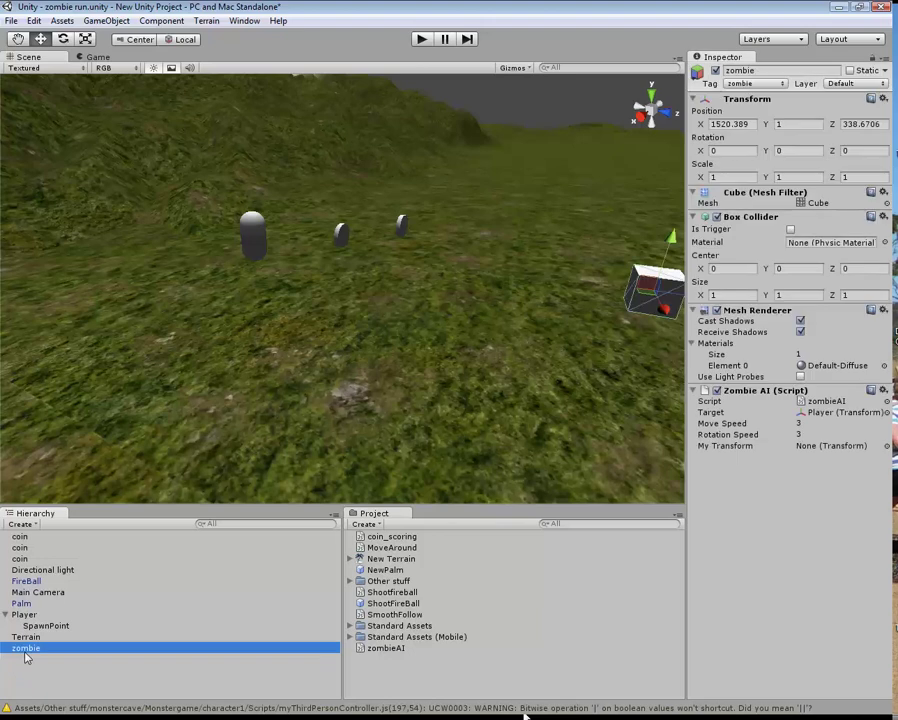
left_click(388, 648)
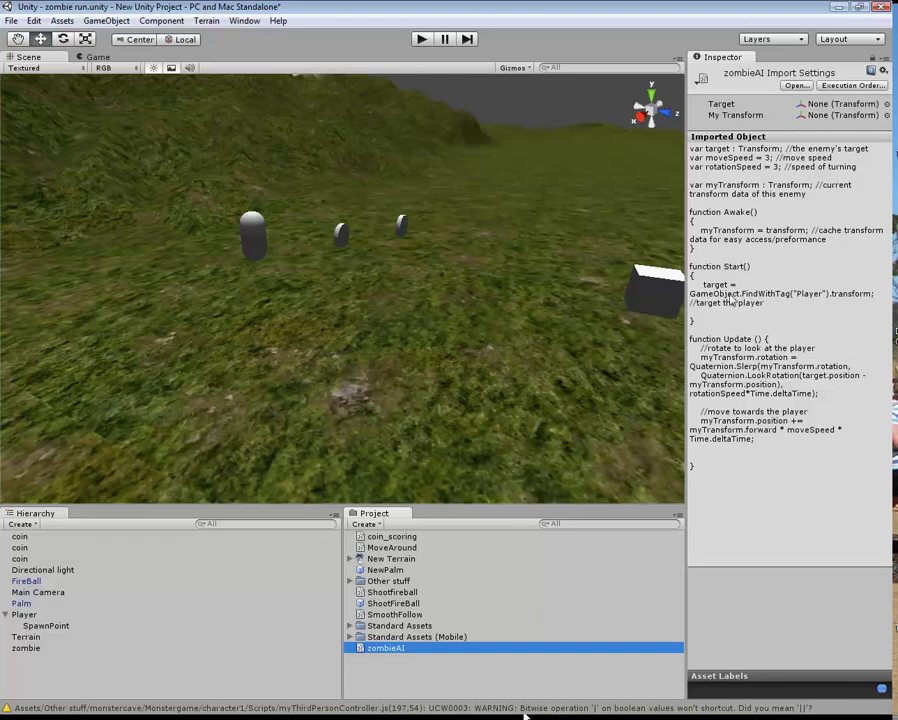
left_click(228, 672)
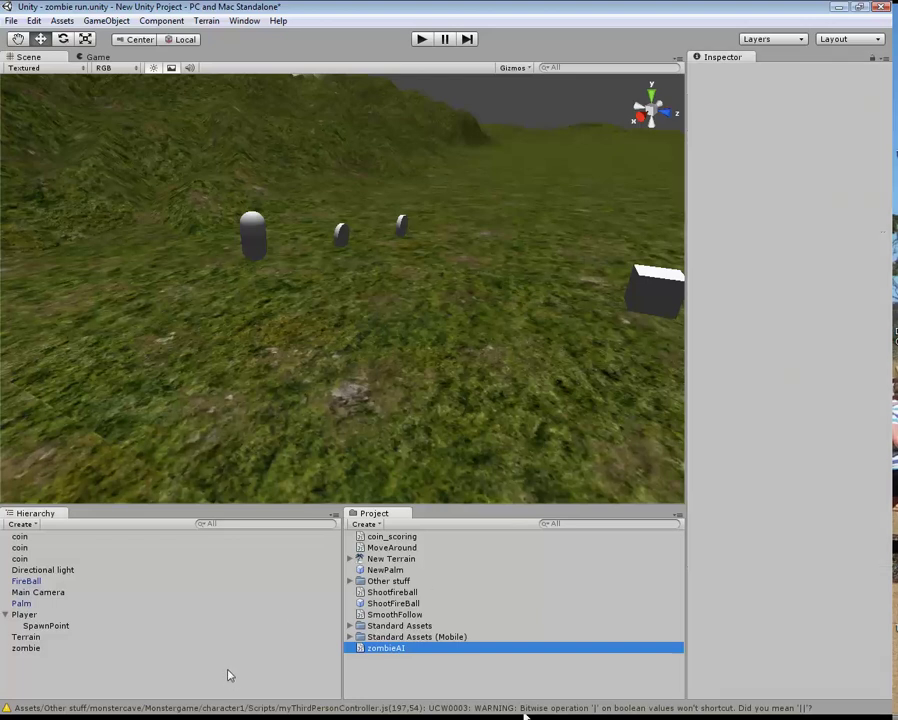
left_click(11, 20)
left_click(22, 74)
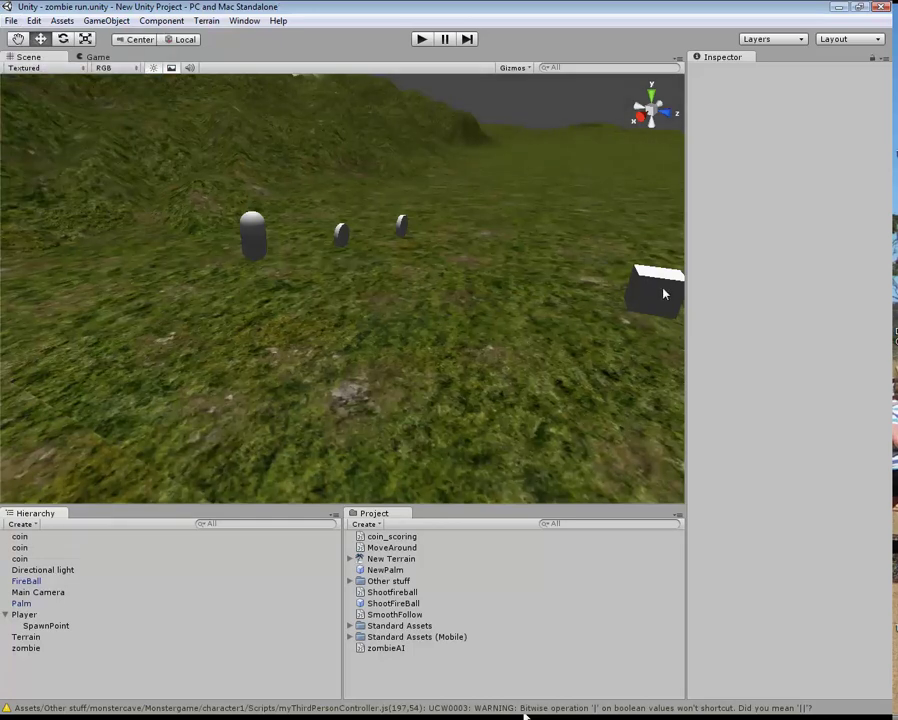
- Run the game and steer the player around the terrain and through the coins to test whether the zombie cube follows
left_click(423, 40)
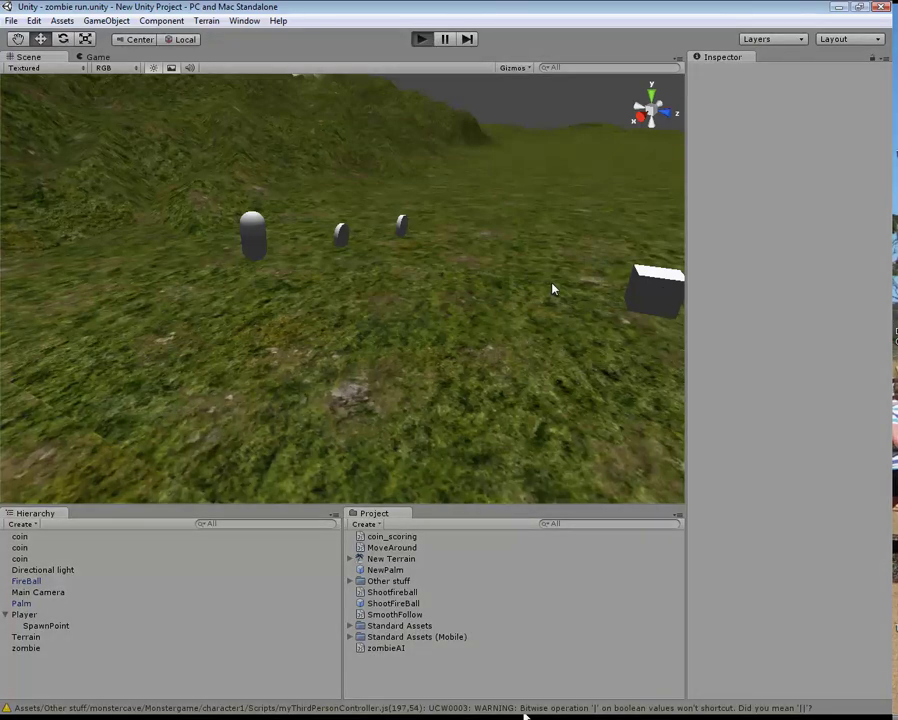
key("Up")
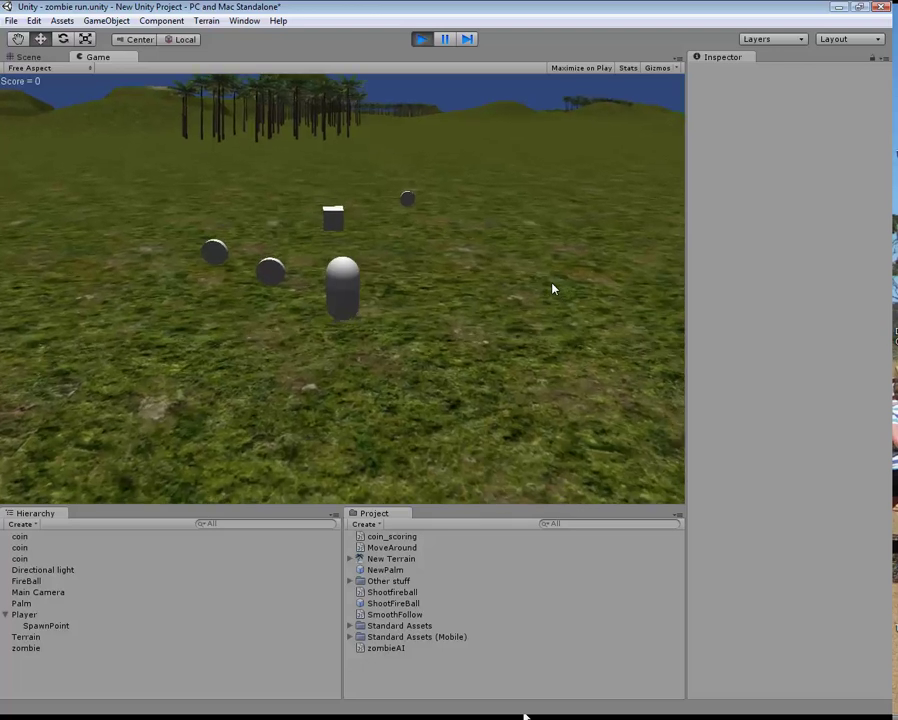
key("Left")
key("Up")
key("Left")
key("Right")
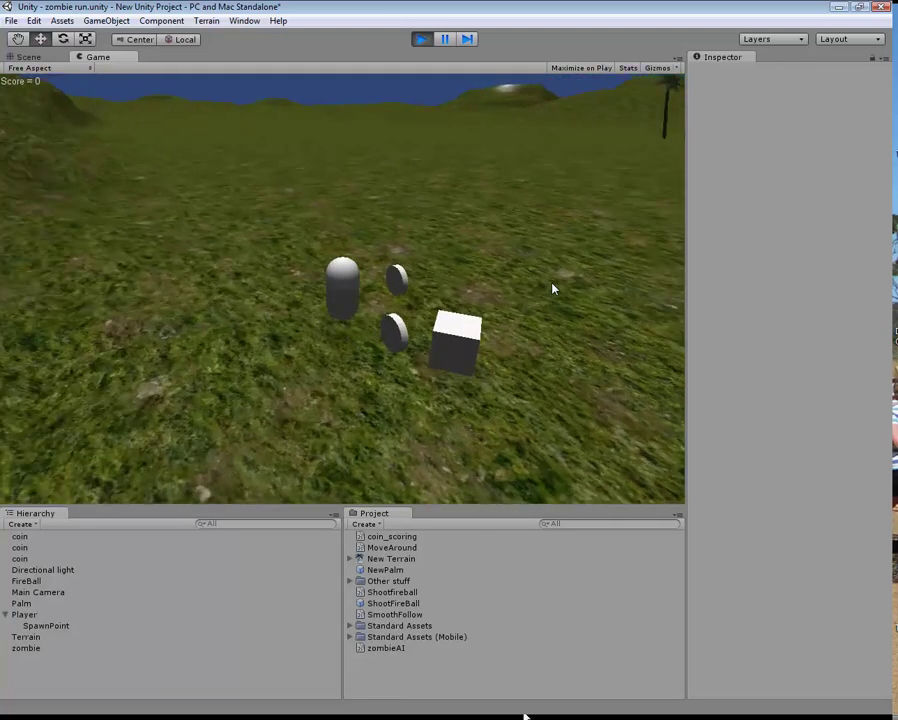
key("Up")
key("Right")
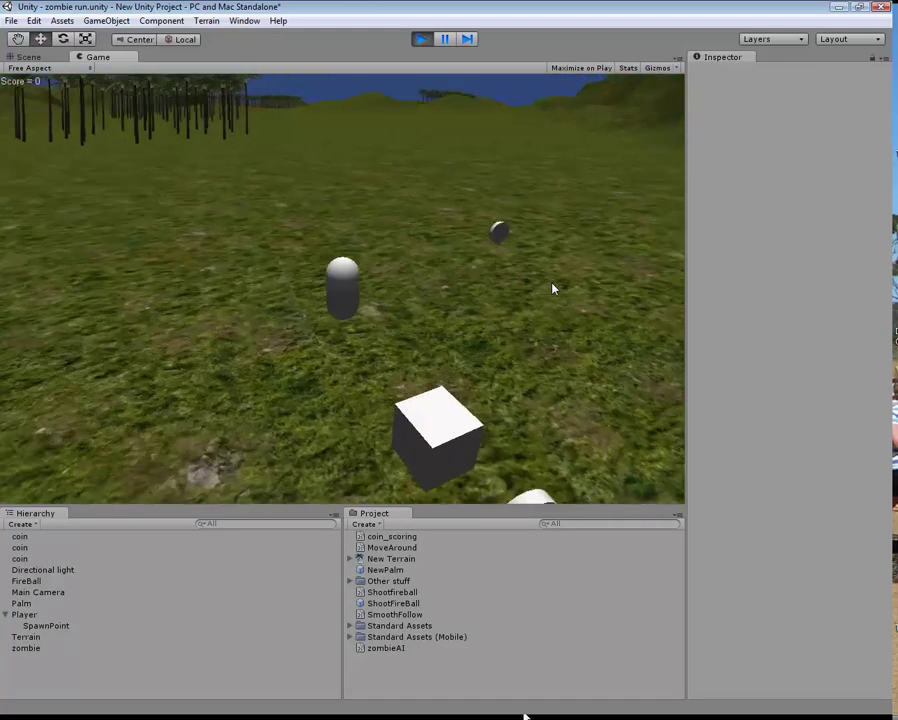
key("Up")
key("Right")
key("Left")
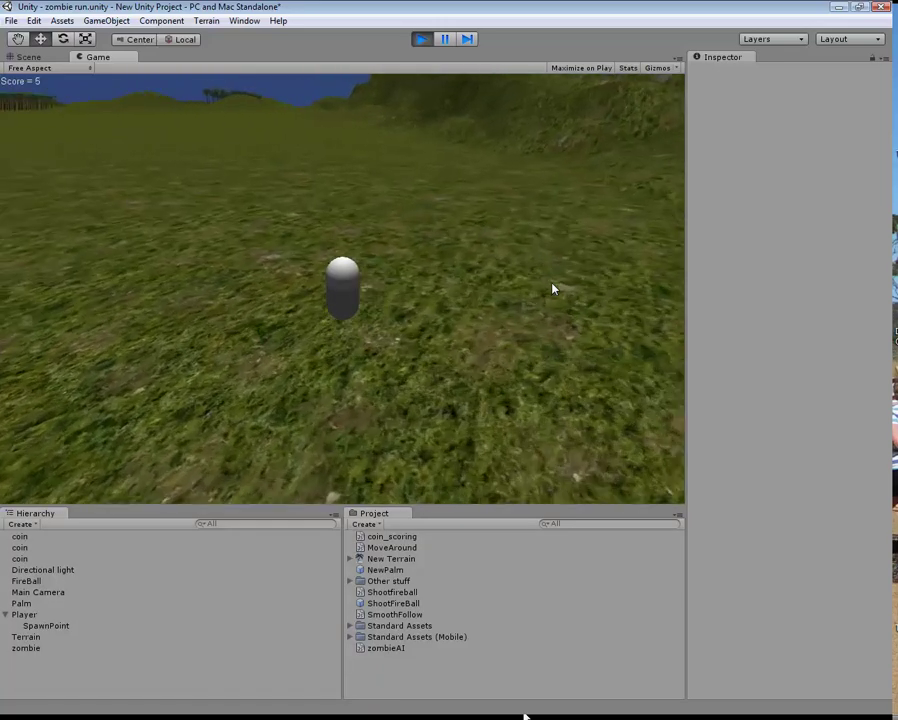
key("Up")
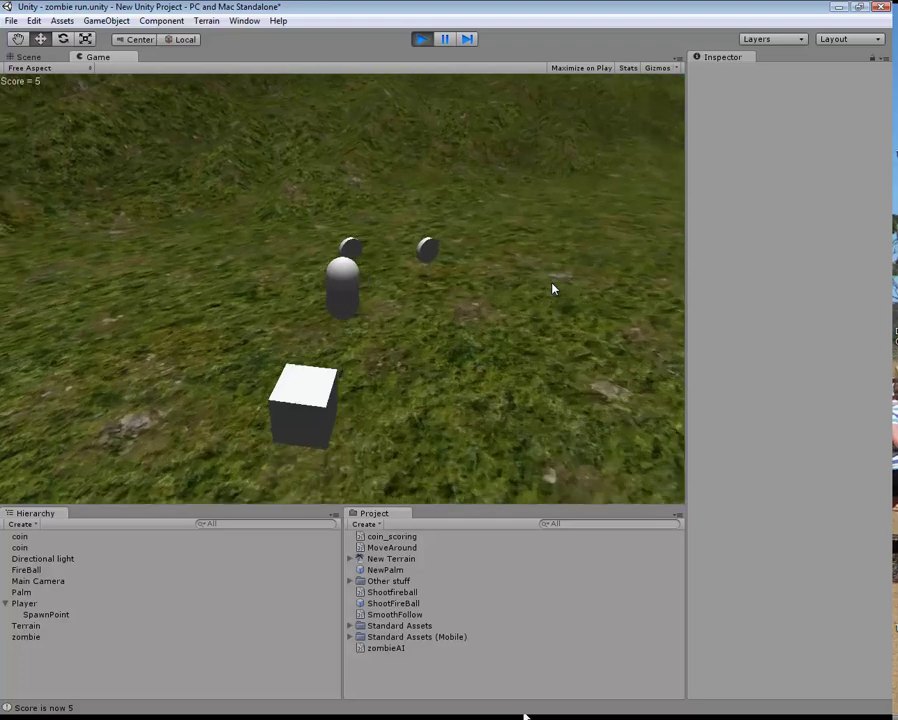
key("Up")
key("Right")
key("Up")
key("Right")
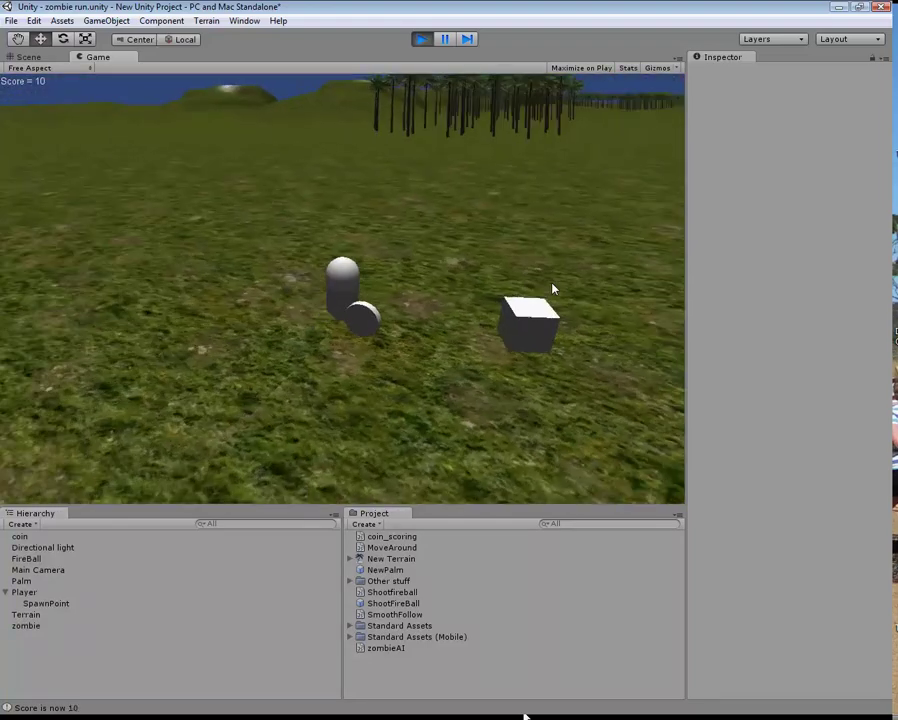
key("Left")
key("Up")
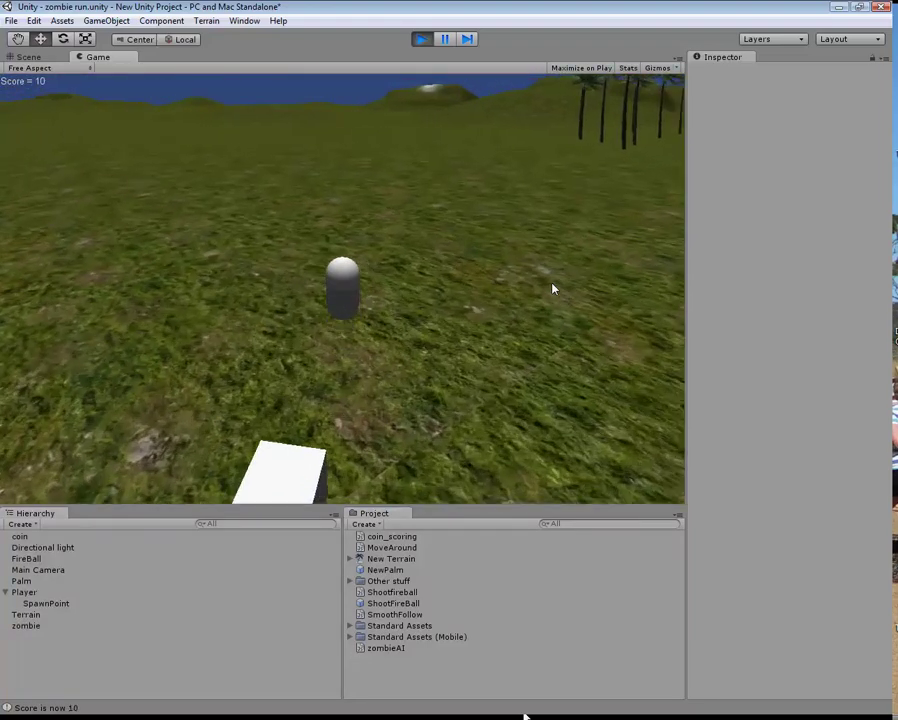
key("Left")
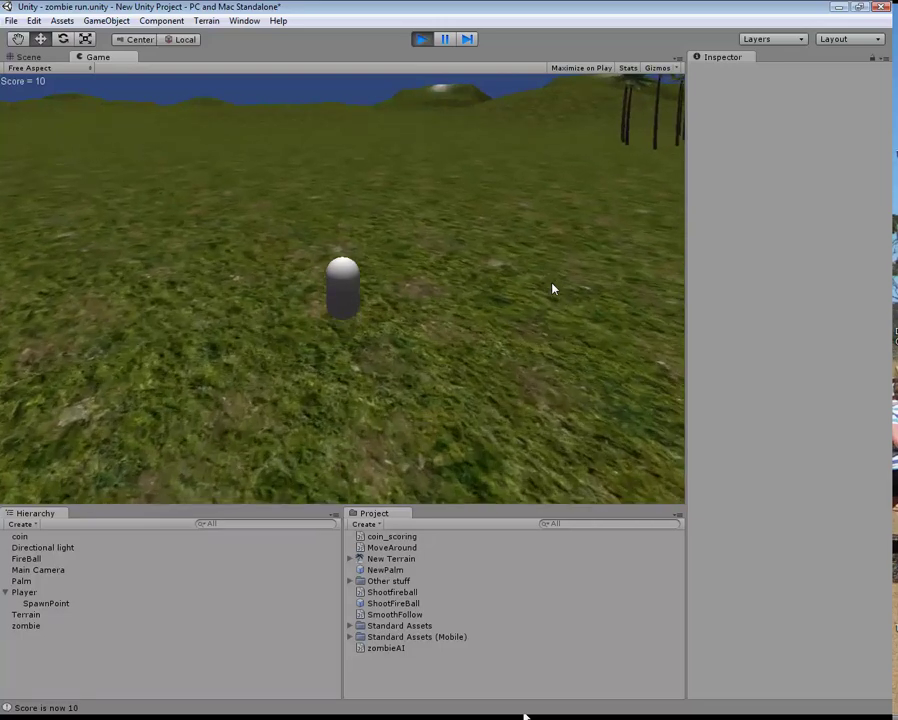
key("Left")
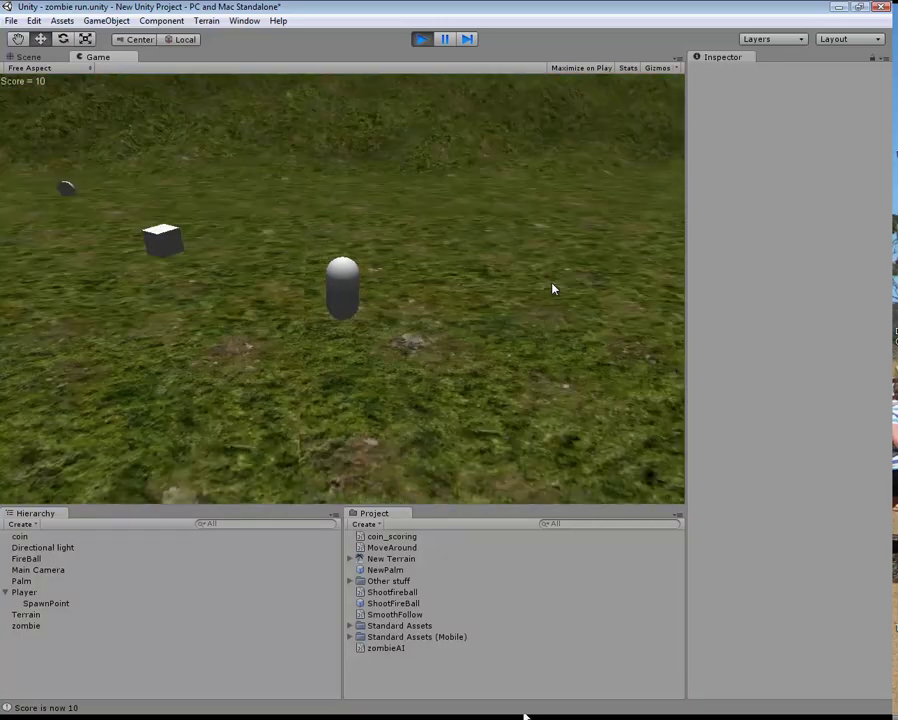
- Turn the player towards the zombie cube and fire repeated fireballs at it to test how it reacts to hits
key("Right")
key("Right")
key("space")
key("space")
key("space")
key("space")
key("space")
key("space")
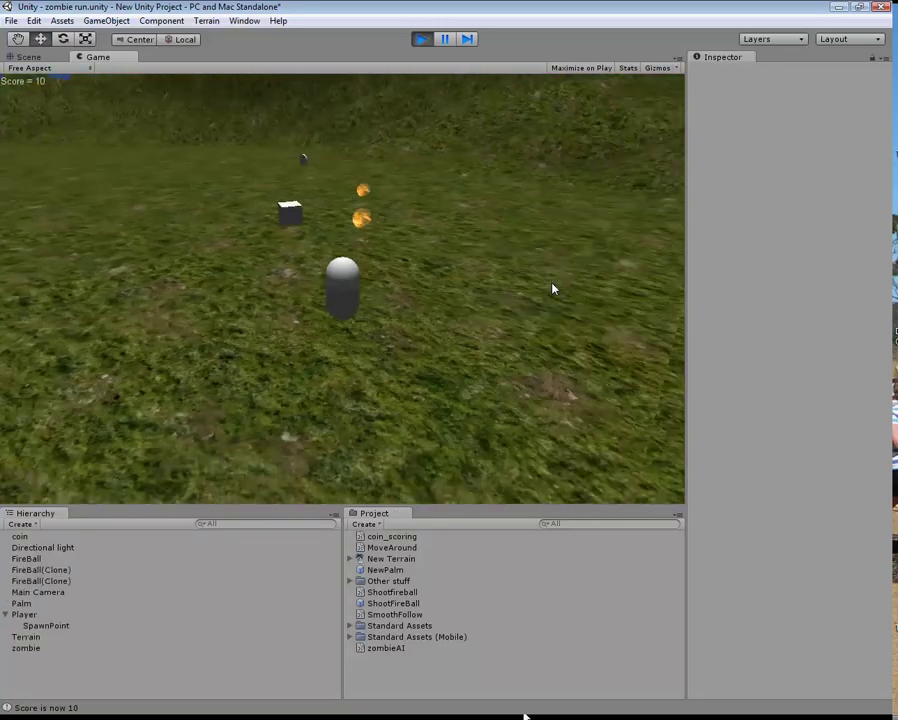
key("Left")
key("Left")
key("space")
key("space")
key("space")
key("space")
key("space")
key("space")
key("space")
key("space")
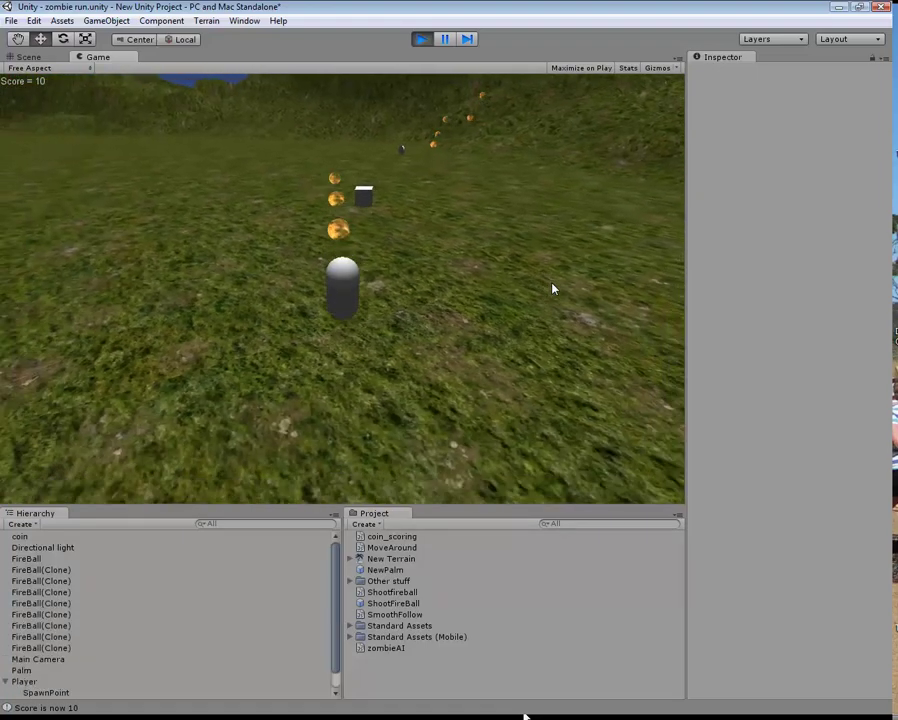
key("Right")
key("space")
key("space")
key("space")
key("space")
key("space")
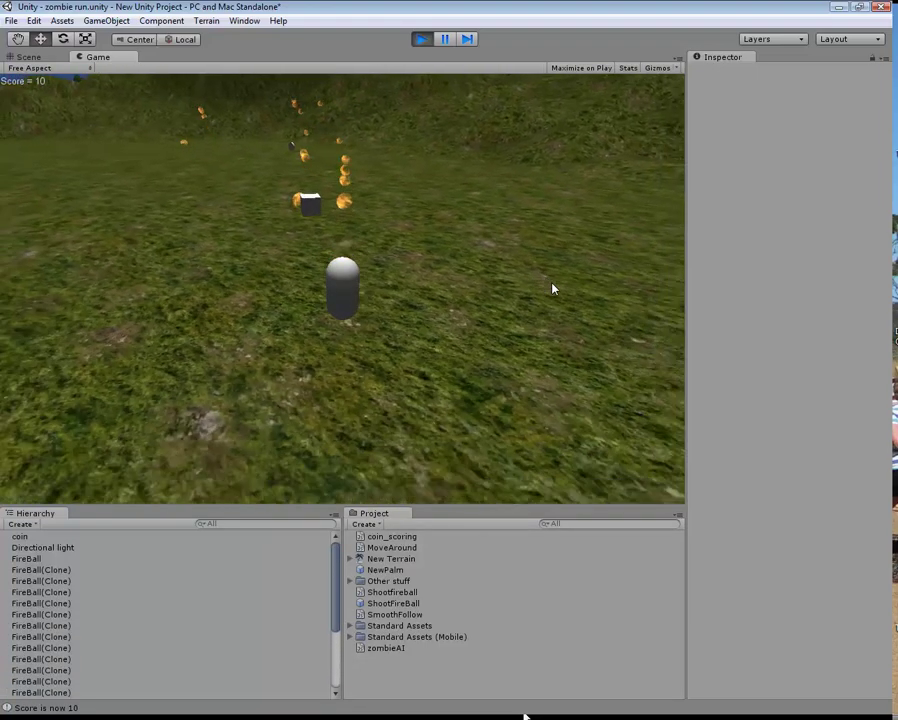
key("Left")
key("Right")
key("space")
key("space")
key("space")
key("space")
key("space")
key("space")
key("space")
key("space")
key("space")
key("space")
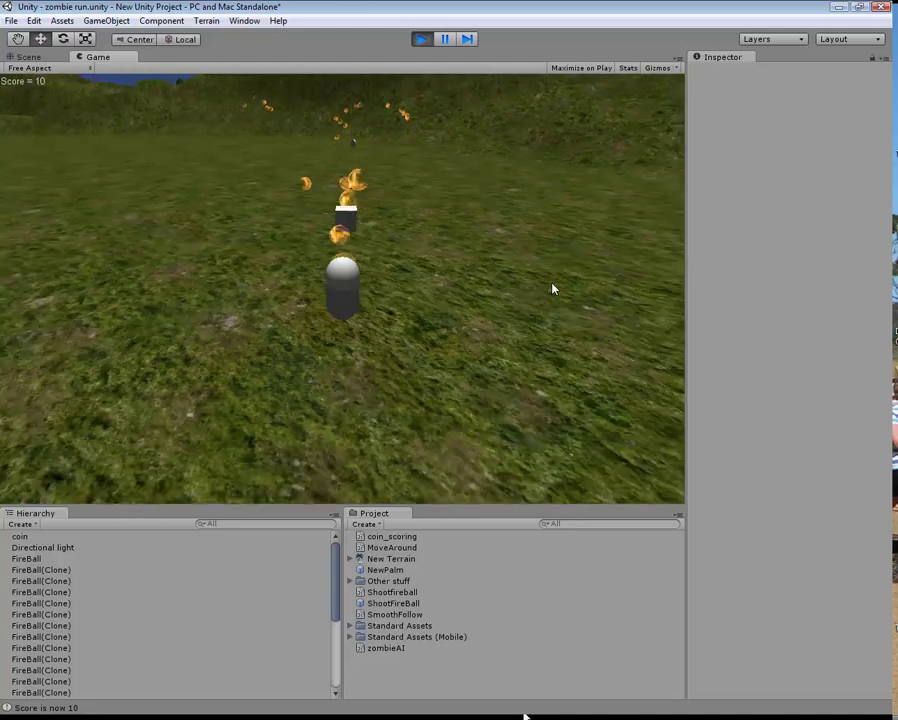